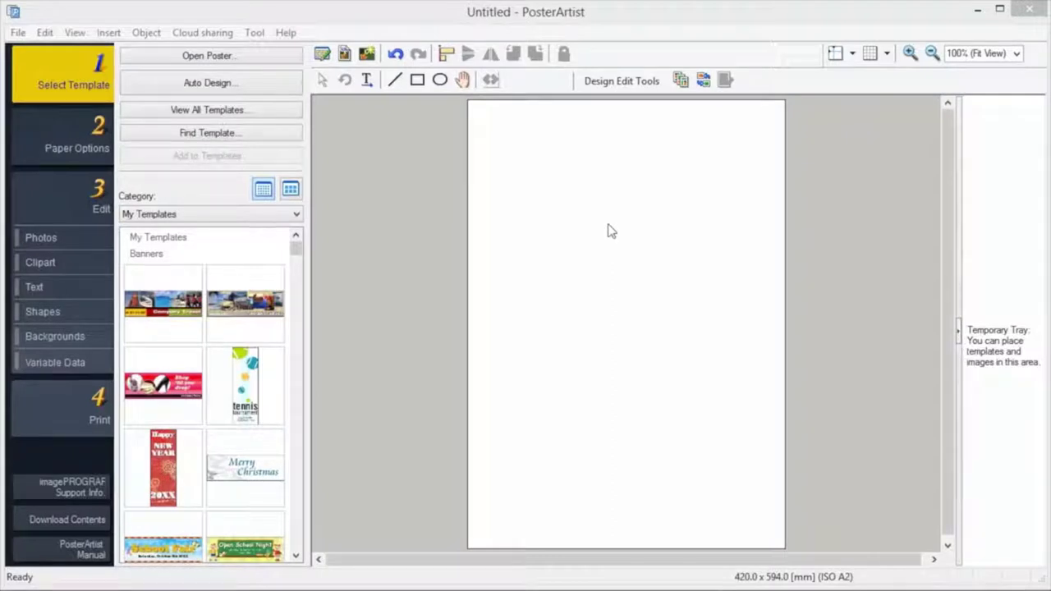
# Load the 3rd Grade Class Timetable template from the Education category onto the canvas.
pyautogui.click(296, 215)
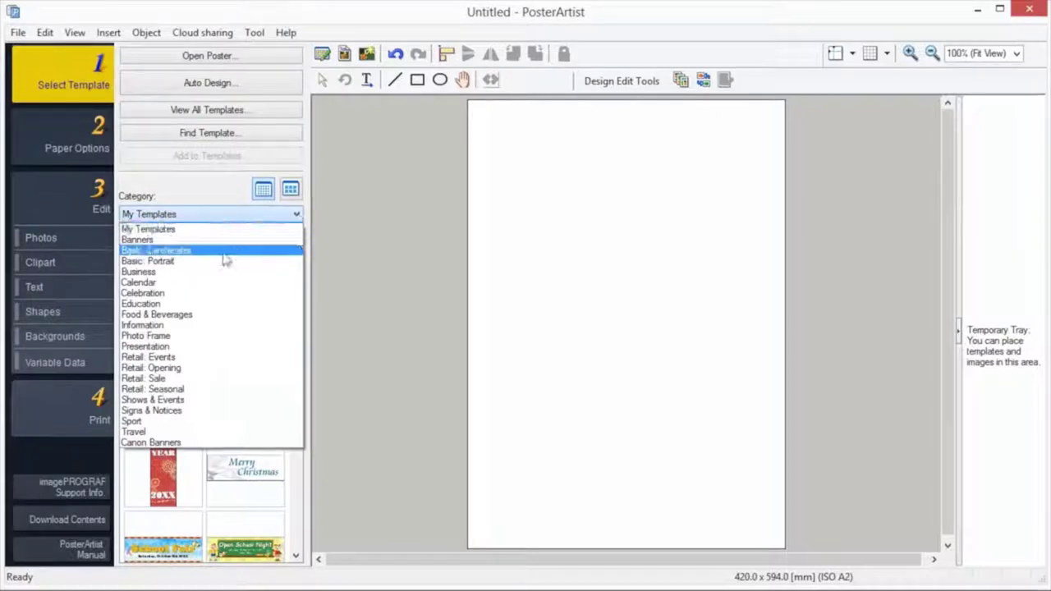
pyautogui.click(145, 304)
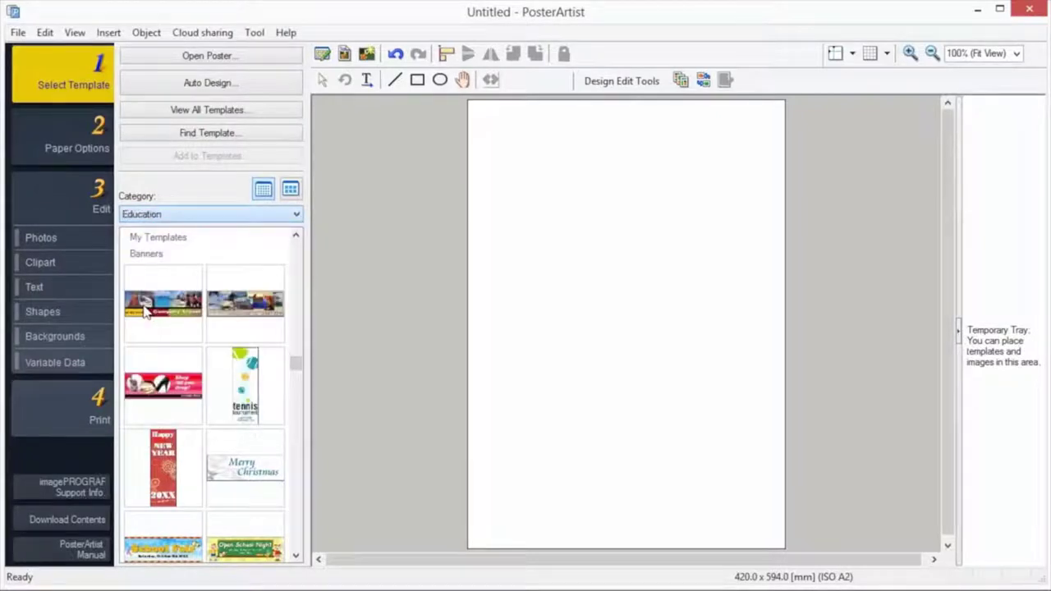
pyautogui.moveTo(245, 368); pyautogui.dragTo(545, 335)
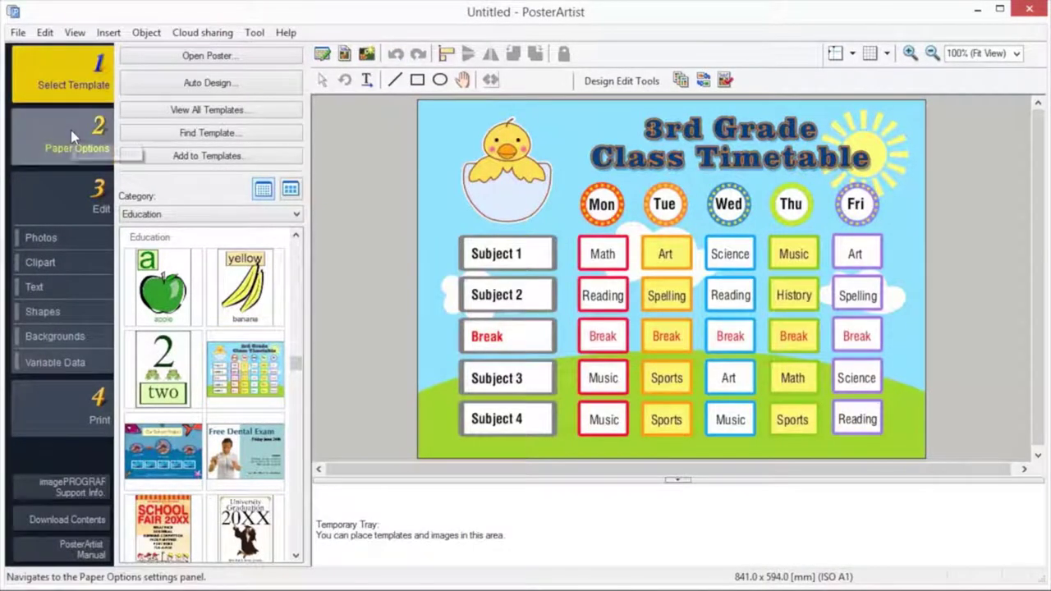
# Keep ISO A1 page size, Plain Paper media and 24-in. roll width, then open the photo library.
pyautogui.click(72, 138)
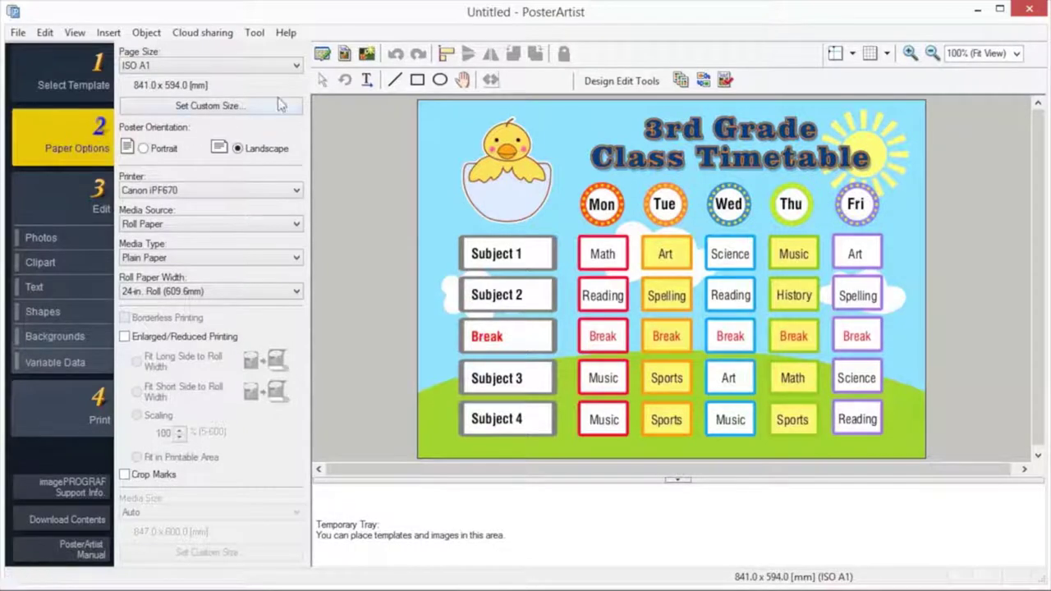
pyautogui.click(294, 67)
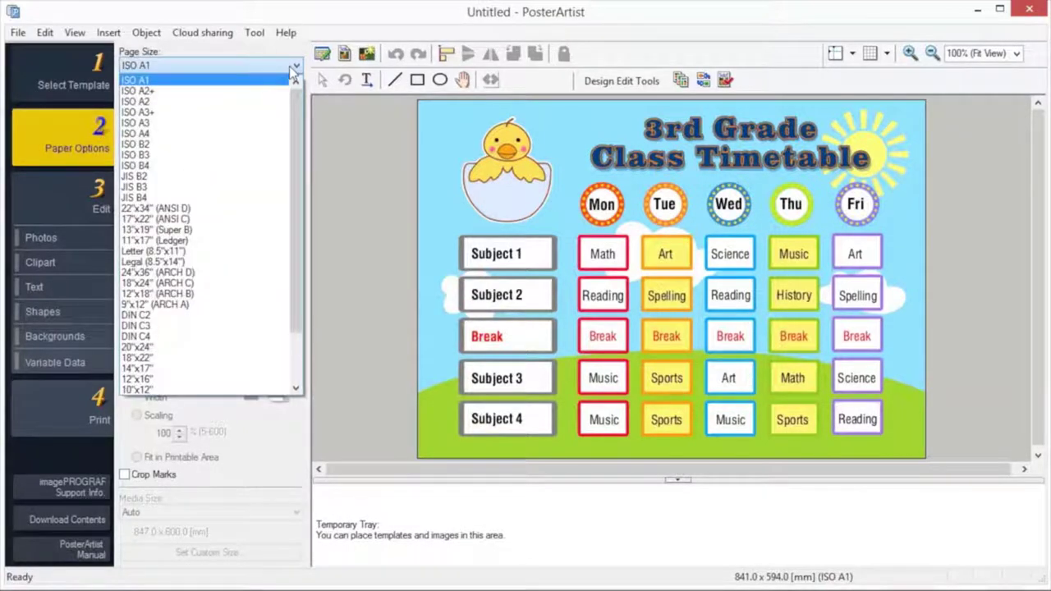
pyautogui.click(292, 67)
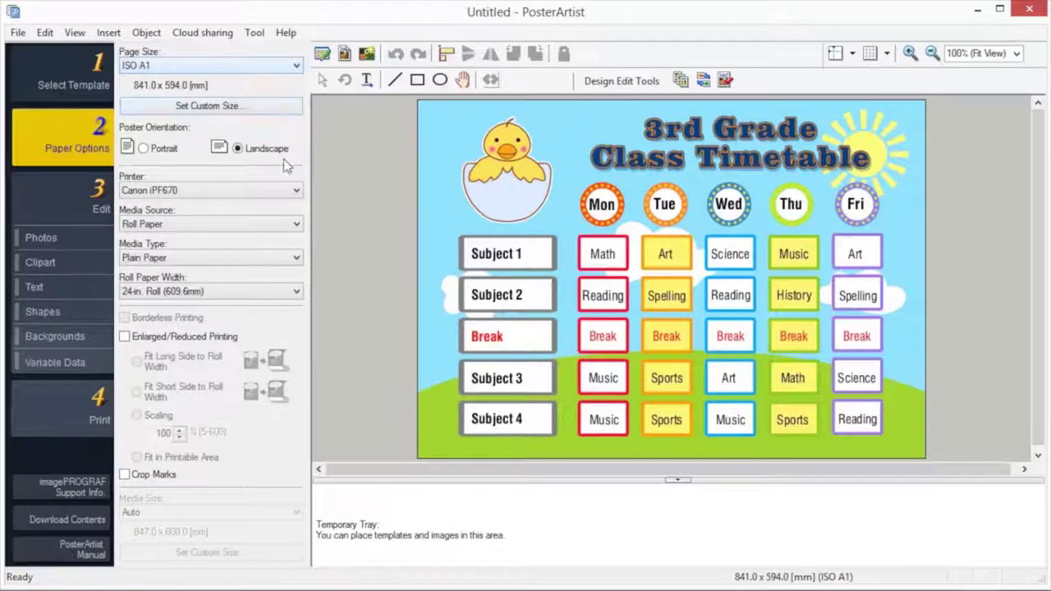
pyautogui.click(297, 259)
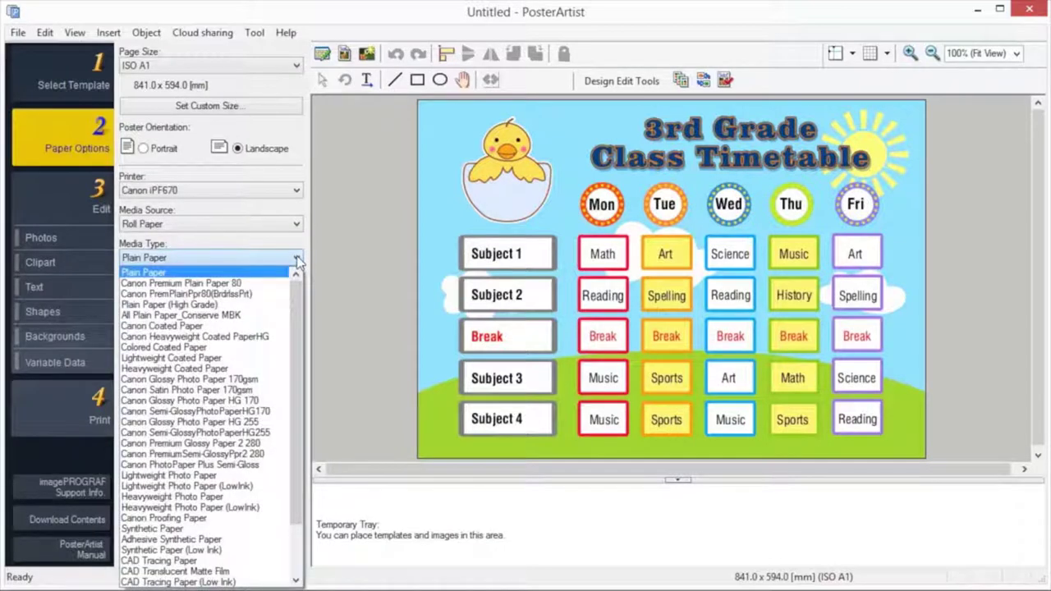
pyautogui.click(296, 257)
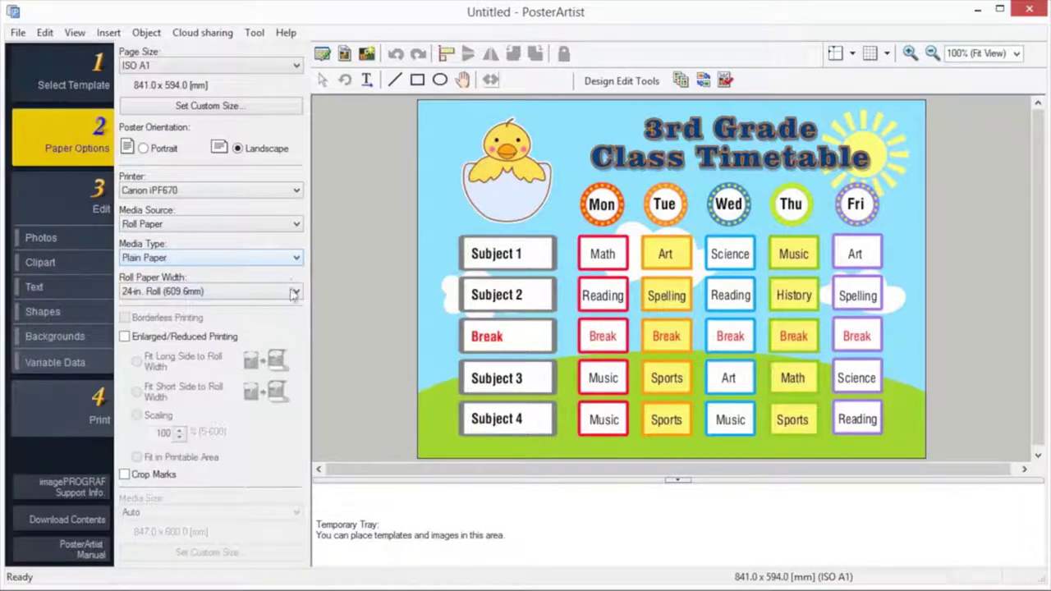
pyautogui.click(297, 293)
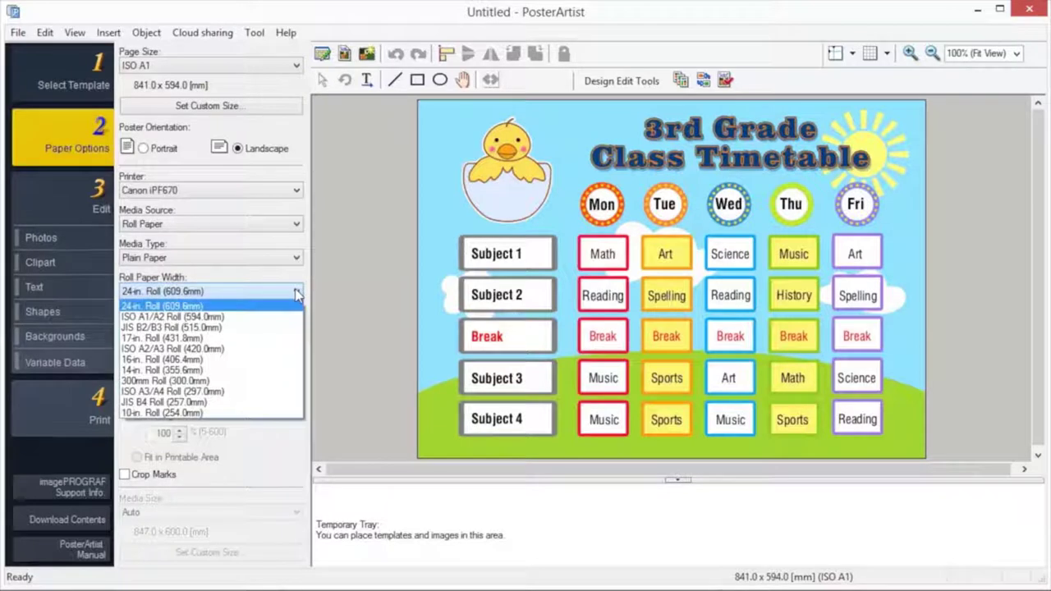
pyautogui.click(297, 292)
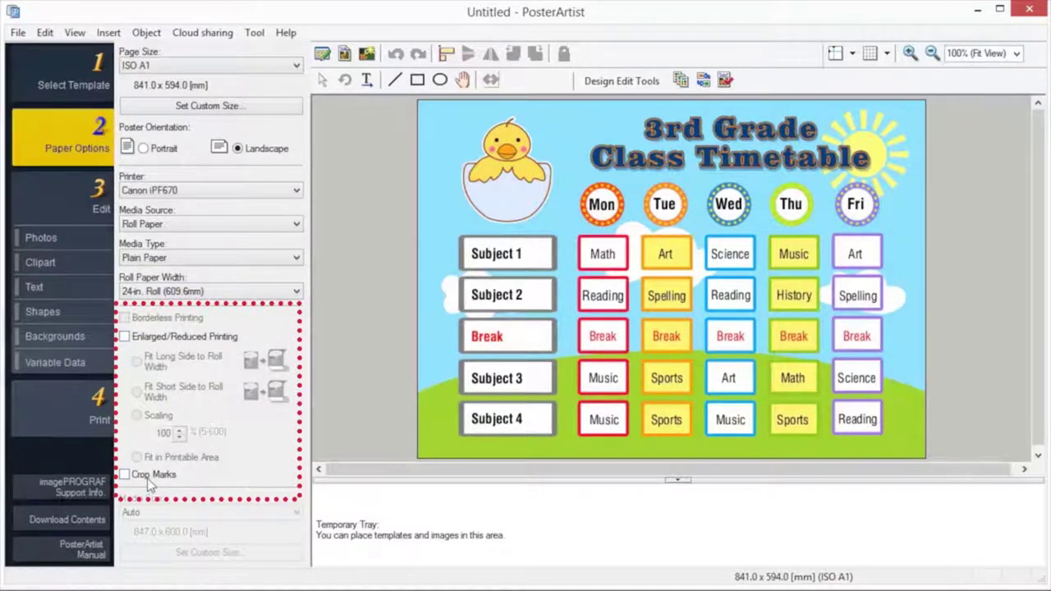
pyautogui.click(86, 189)
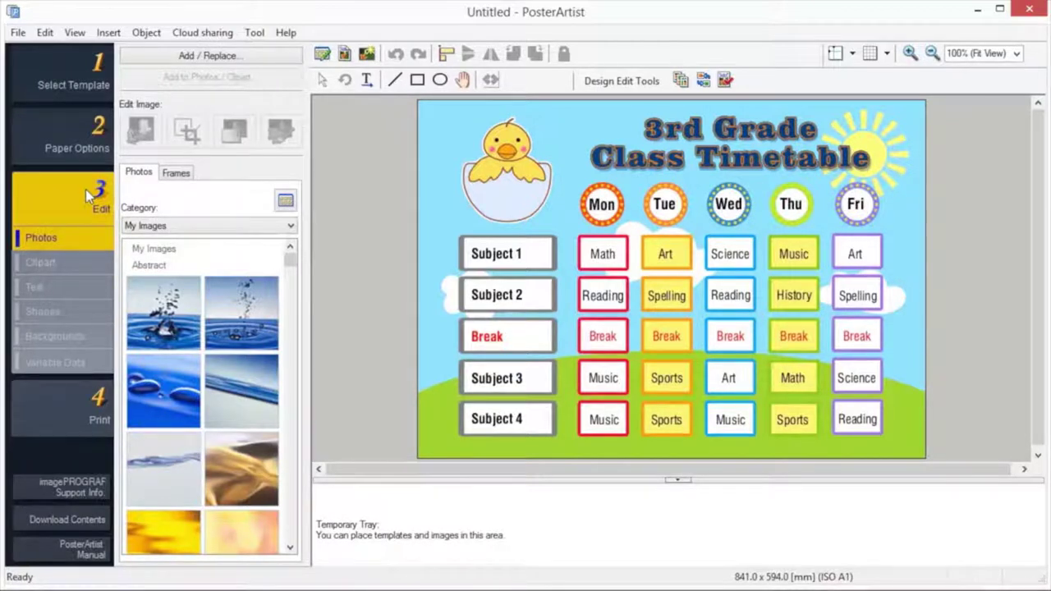
# Place the Sport goalkeeper photo on the poster, enlarge it, and centre it over the timetable.
pyautogui.click(290, 226)
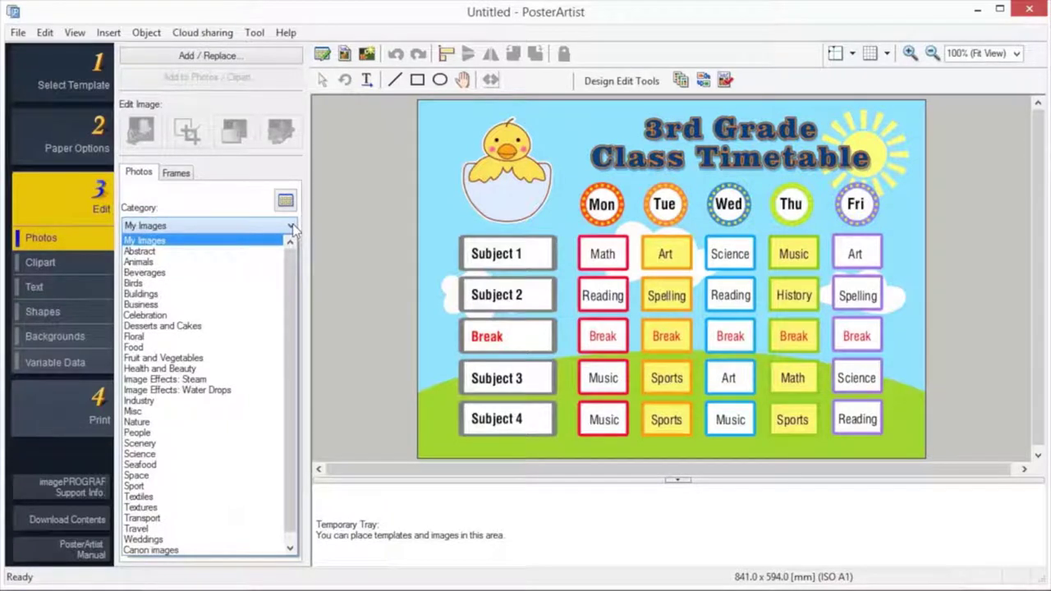
pyautogui.scroll(-1, 292, 296)
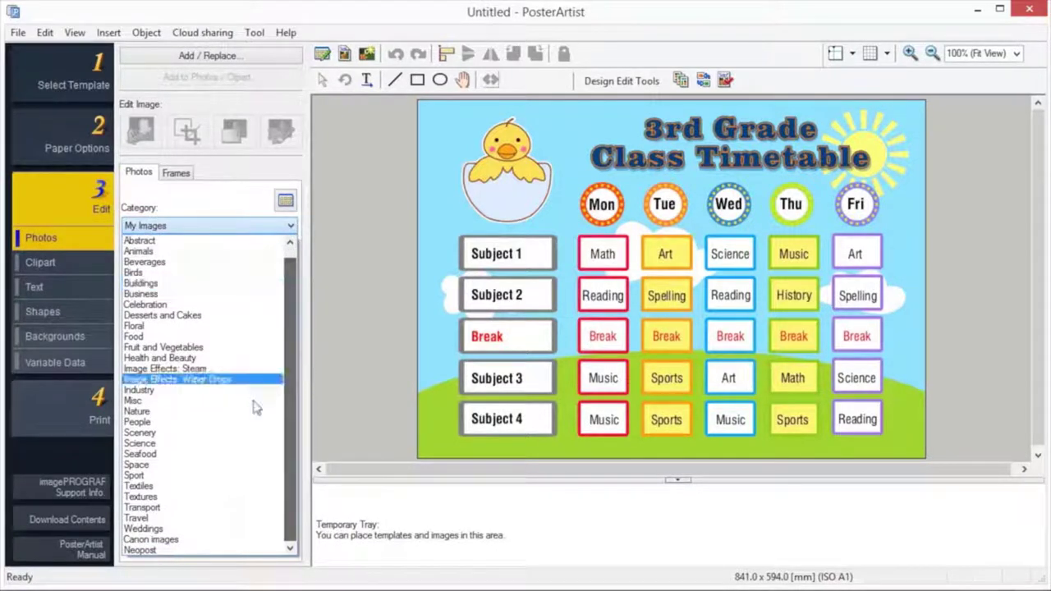
pyautogui.click(136, 476)
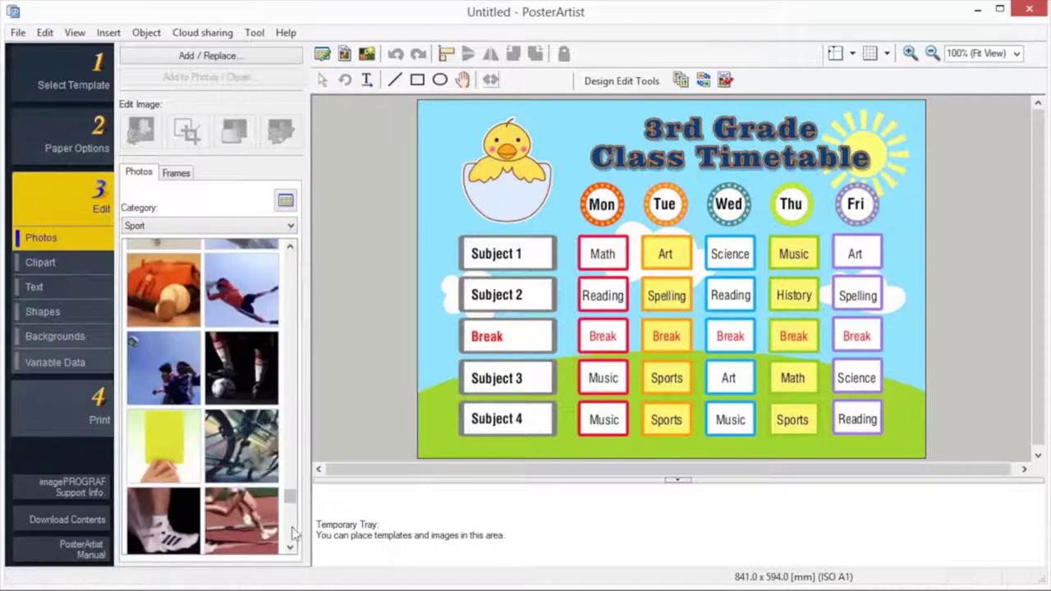
pyautogui.moveTo(309, 286); pyautogui.dragTo(653, 240)
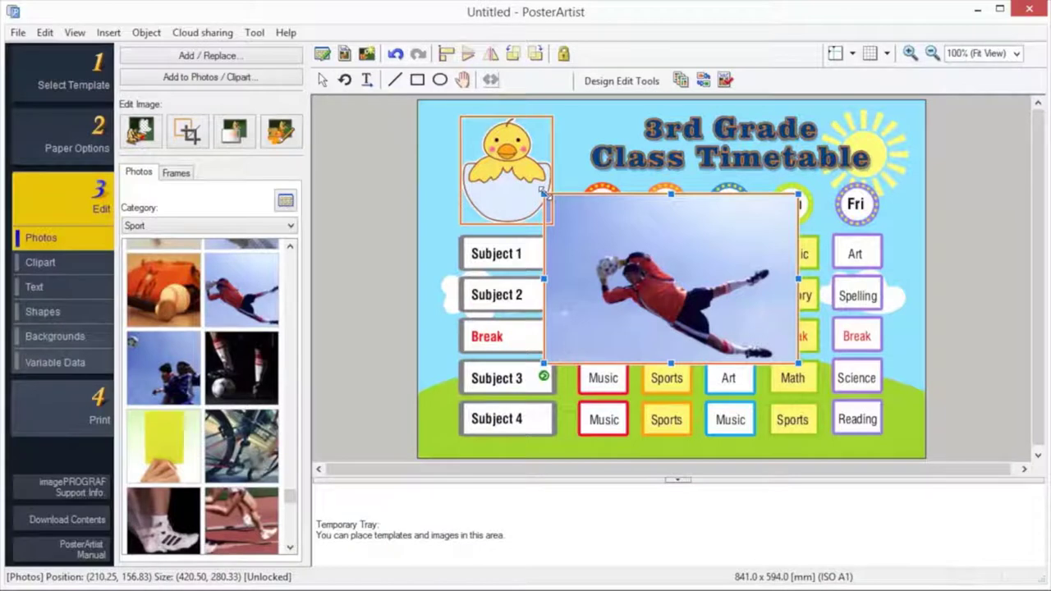
pyautogui.moveTo(542, 191); pyautogui.dragTo(426, 115)
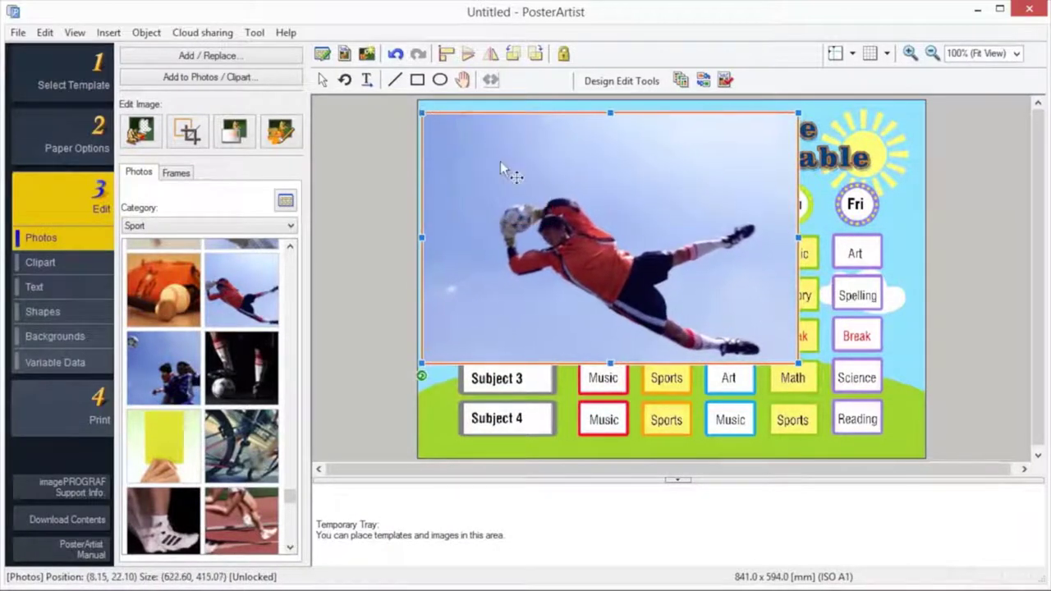
pyautogui.moveTo(612, 224); pyautogui.dragTo(667, 261)
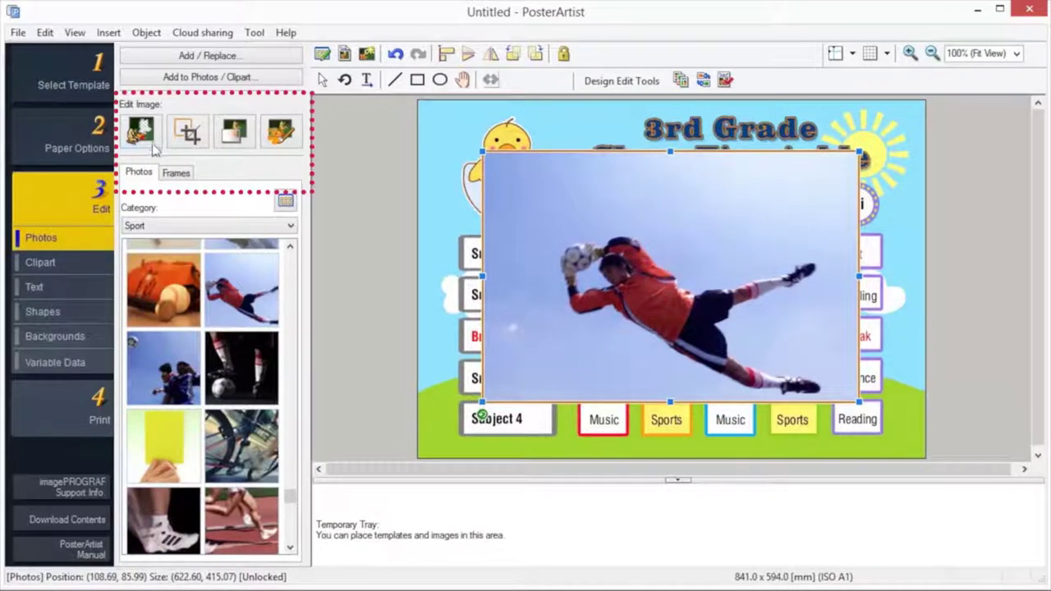
# Open Retouch Image for the selected goalkeeper photo.
pyautogui.click(283, 133)
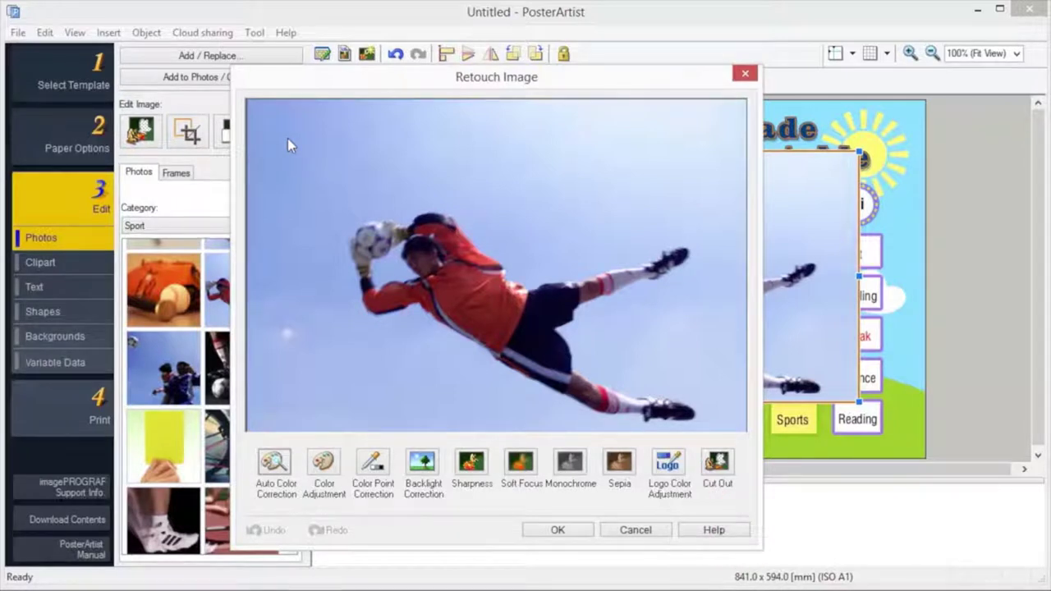
# Cut the goalkeeper out of the sky, erase the leftover blue patch by the ball, and apply it.
pyautogui.click(728, 468)
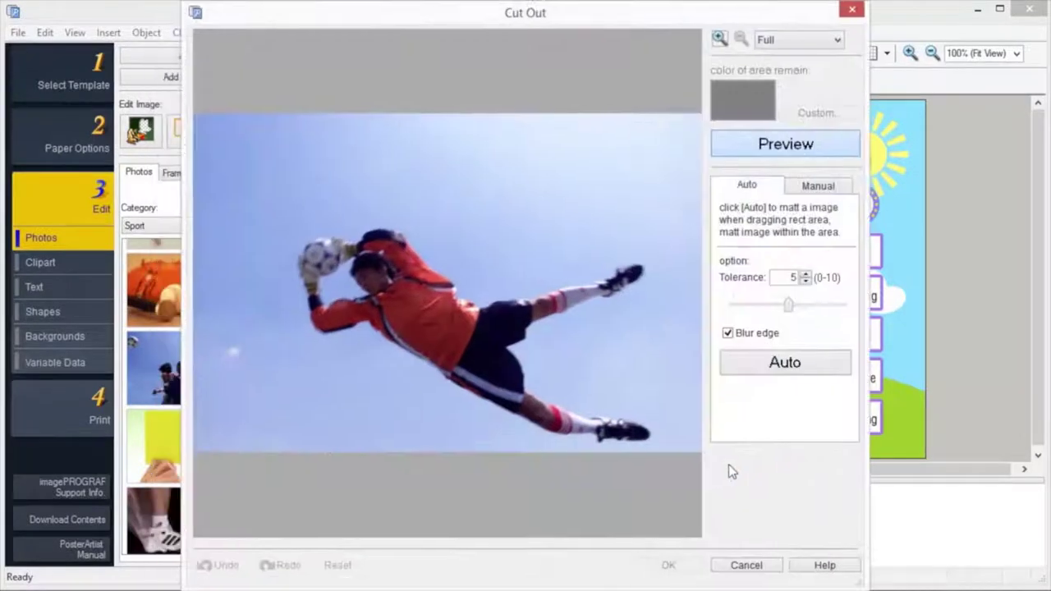
pyautogui.click(802, 363)
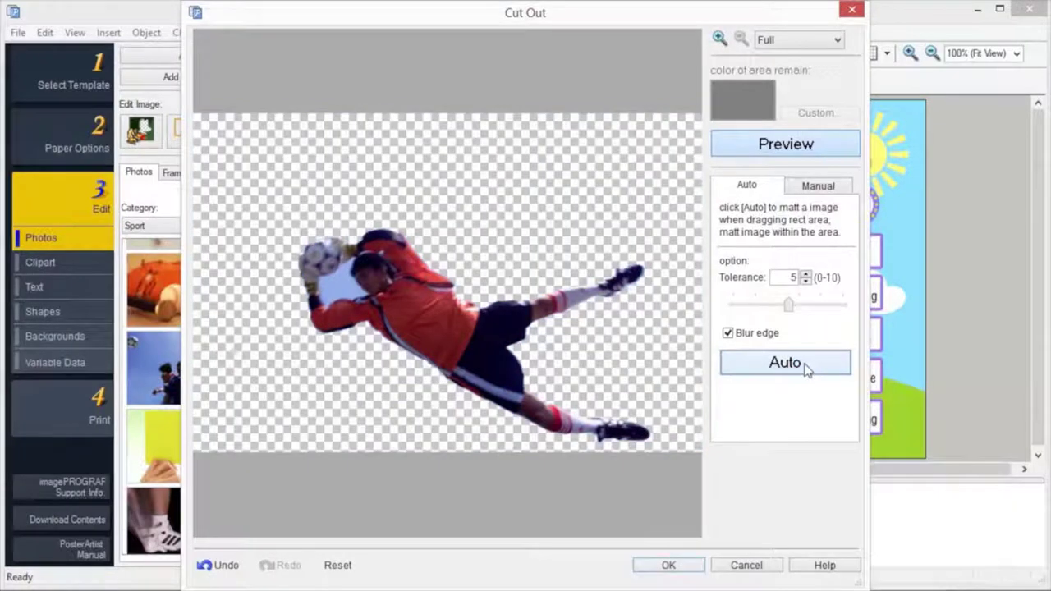
pyautogui.click(820, 188)
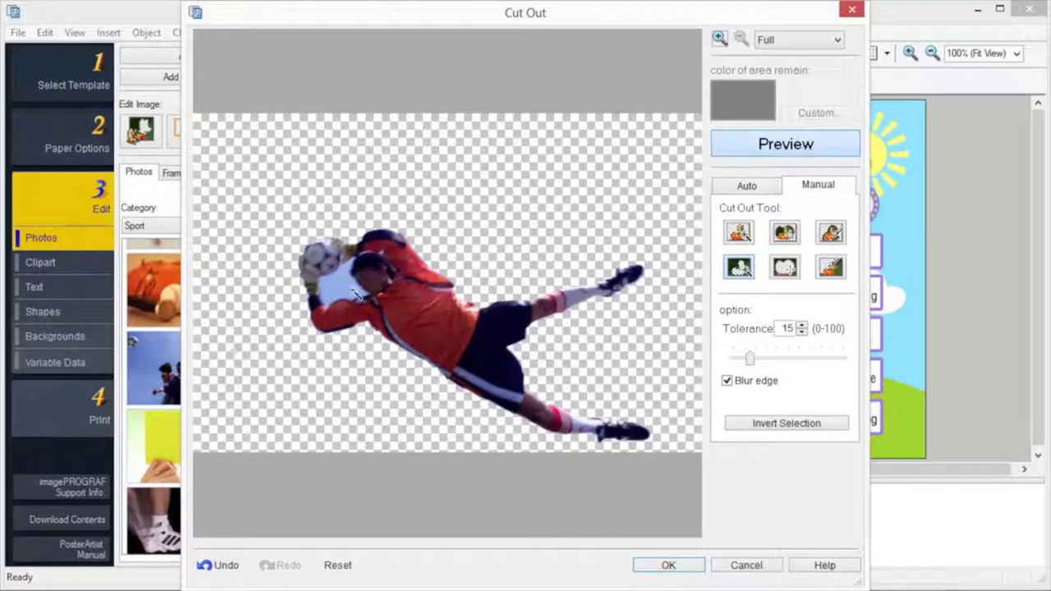
pyautogui.click(336, 285)
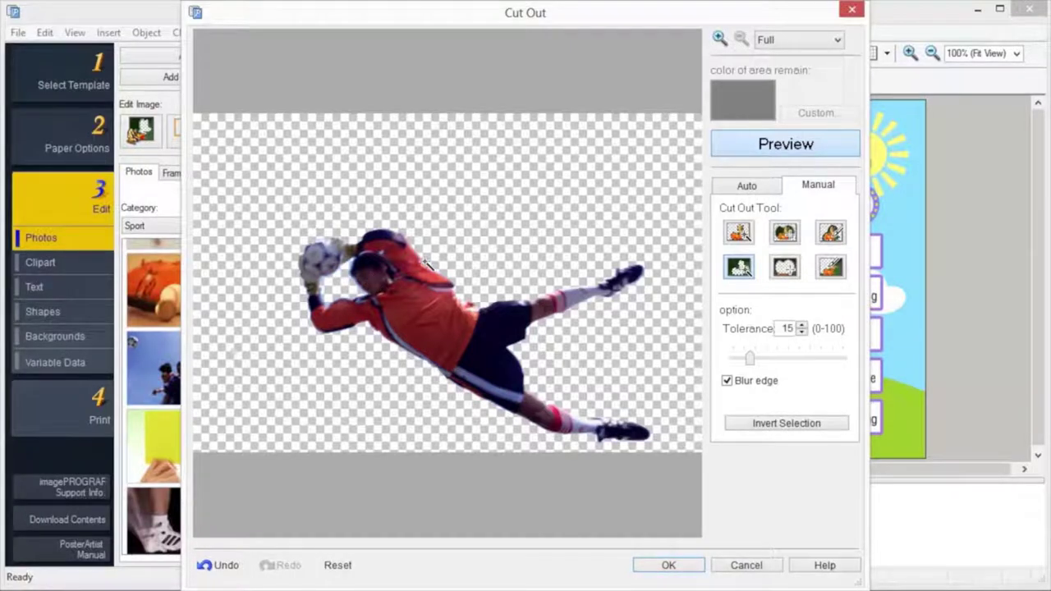
pyautogui.click(669, 565)
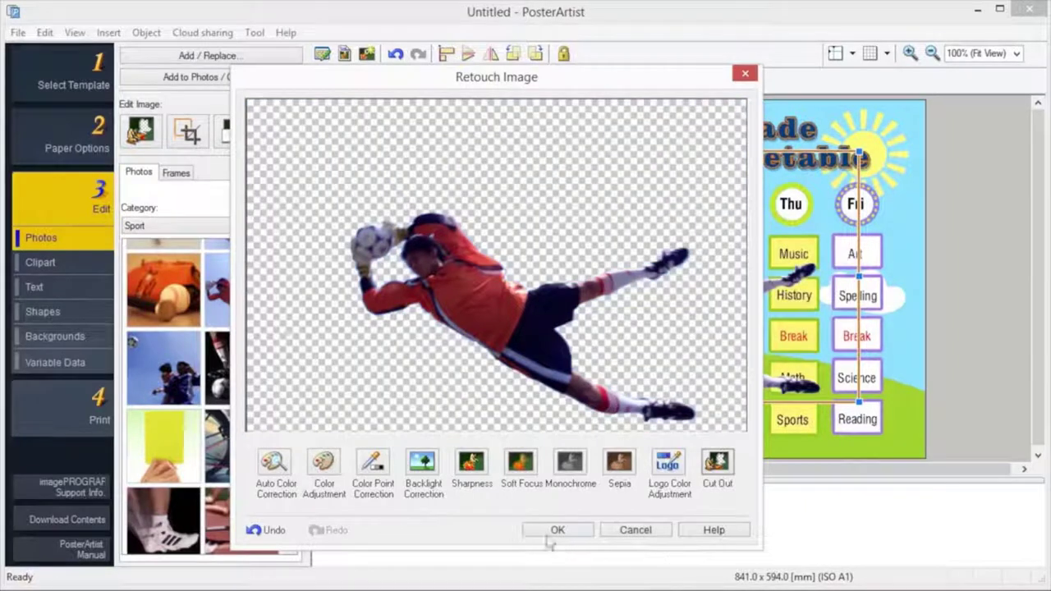
pyautogui.click(553, 531)
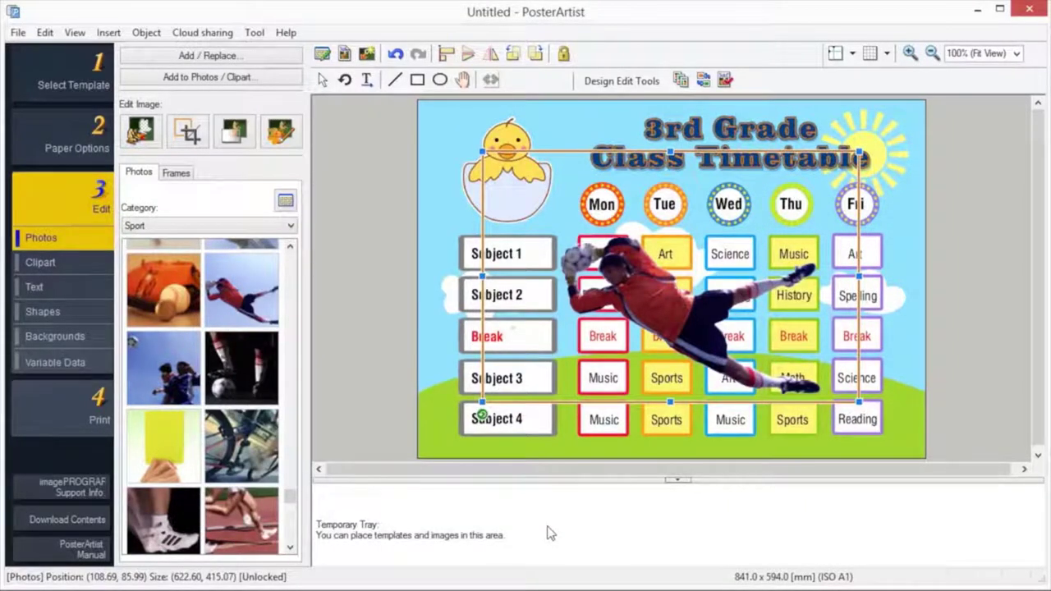
# Browse the Food clipart, then show text settings for the timetable title.
pyautogui.click(41, 262)
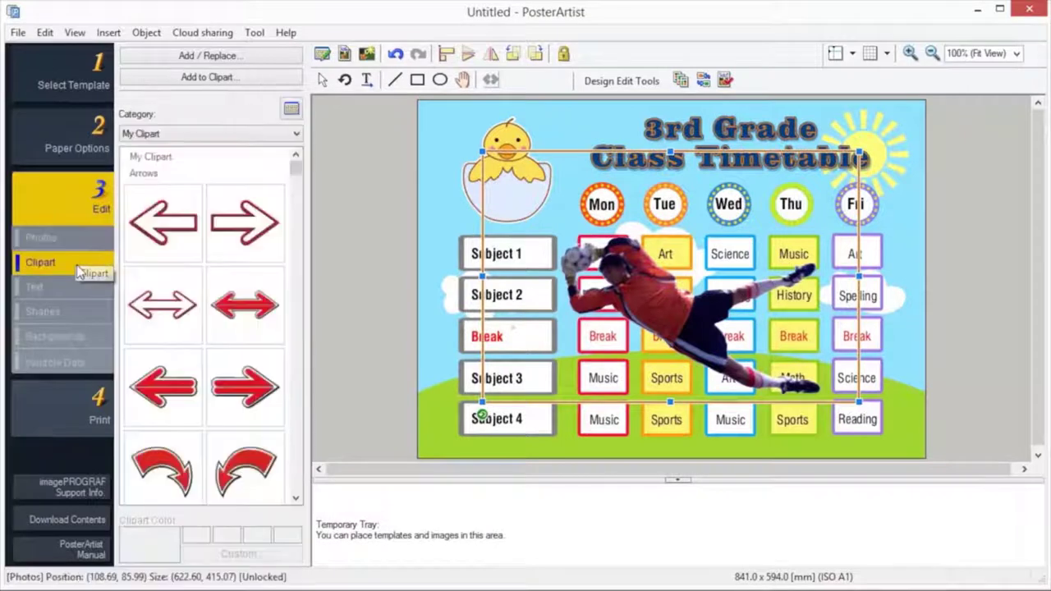
pyautogui.click(297, 135)
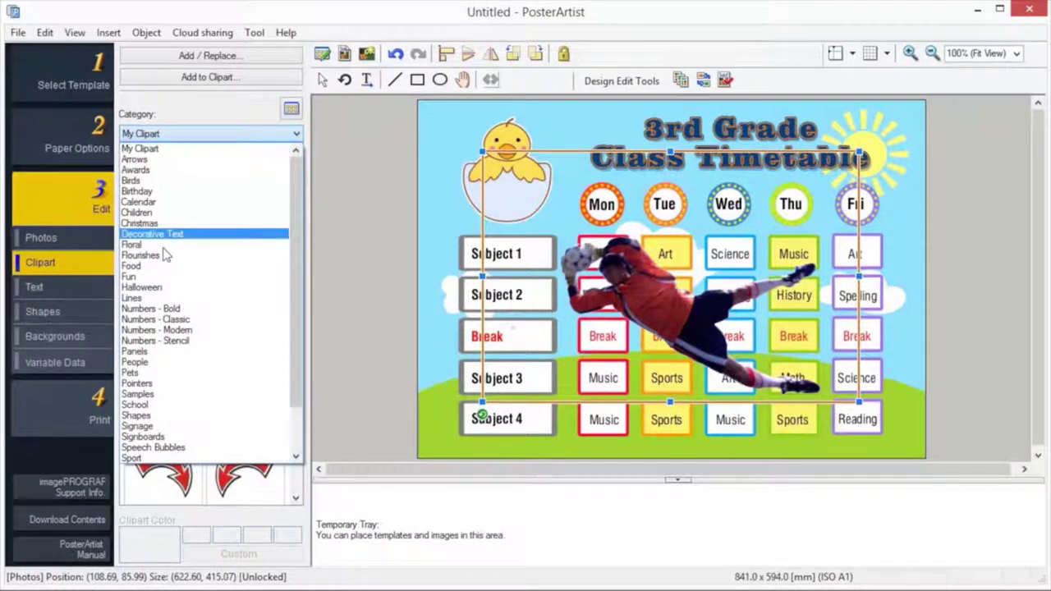
pyautogui.click(146, 266)
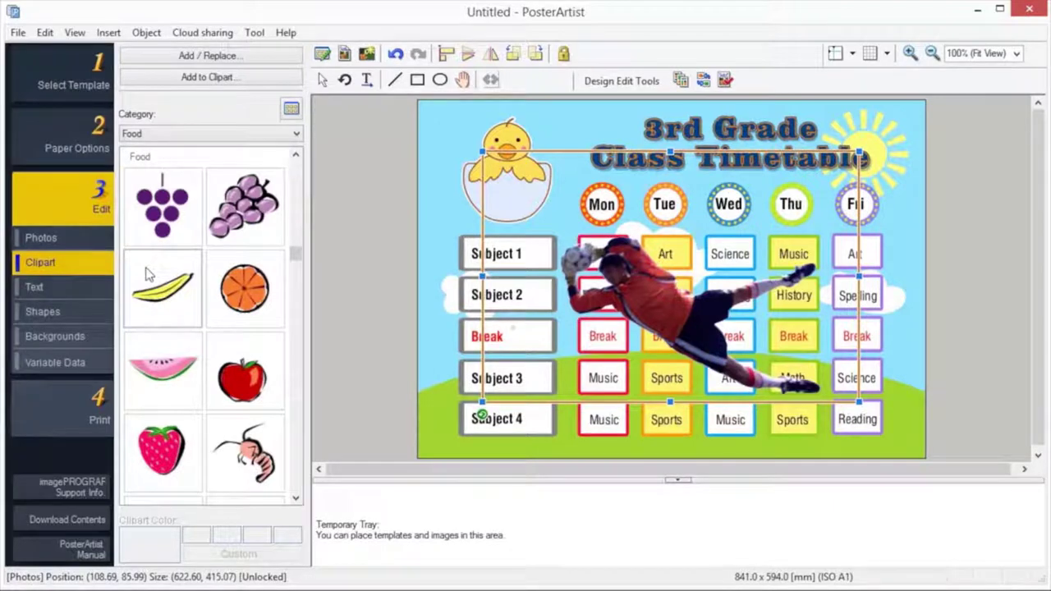
pyautogui.click(54, 284)
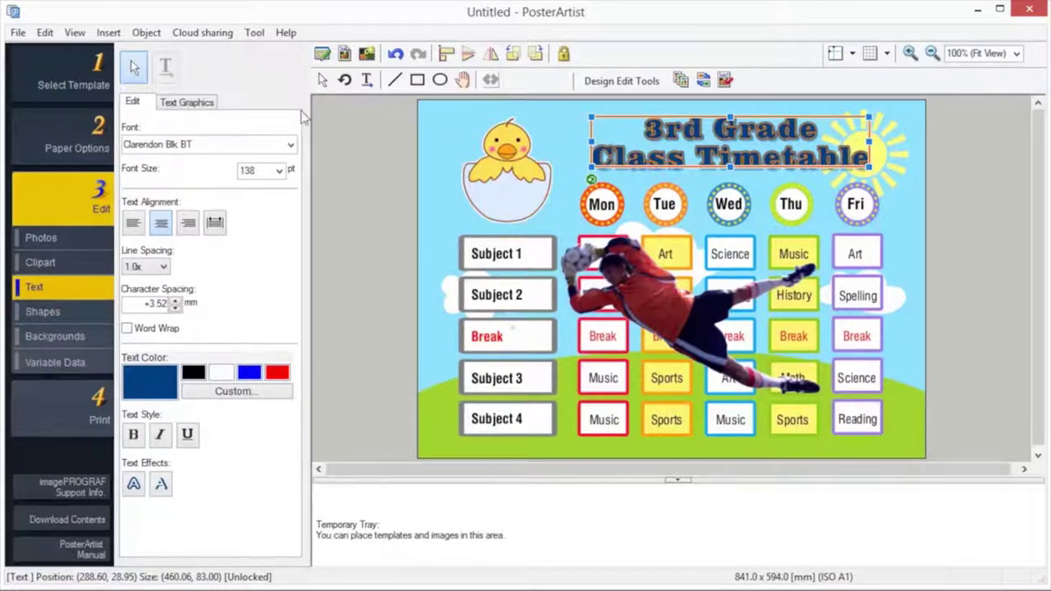
# Add the yellow Explosion text graphic behind the 3rd Grade Class Timetable title.
pyautogui.click(183, 105)
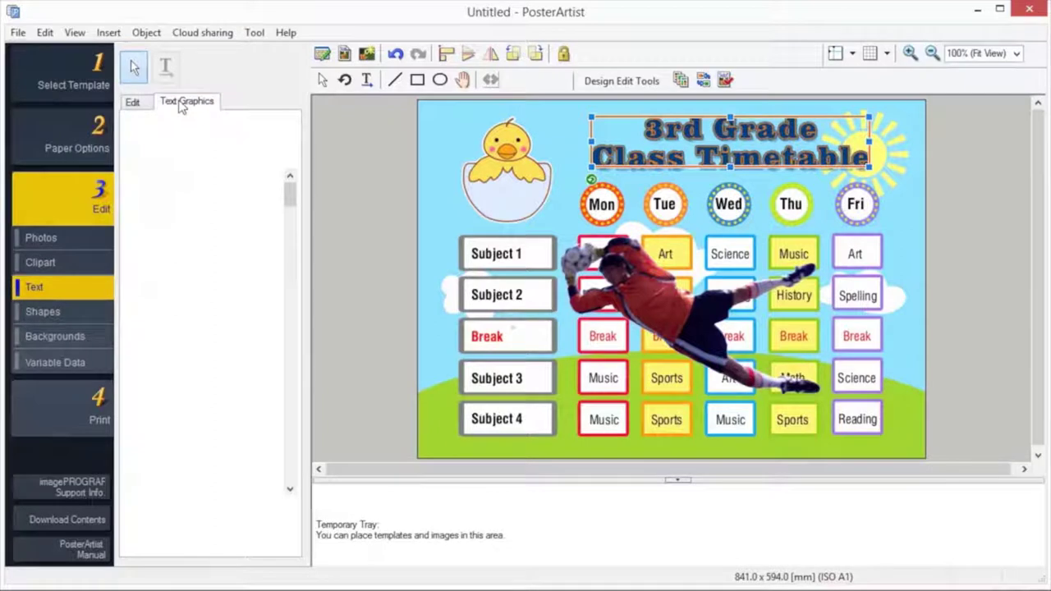
pyautogui.moveTo(290, 185); pyautogui.dragTo(290, 236)
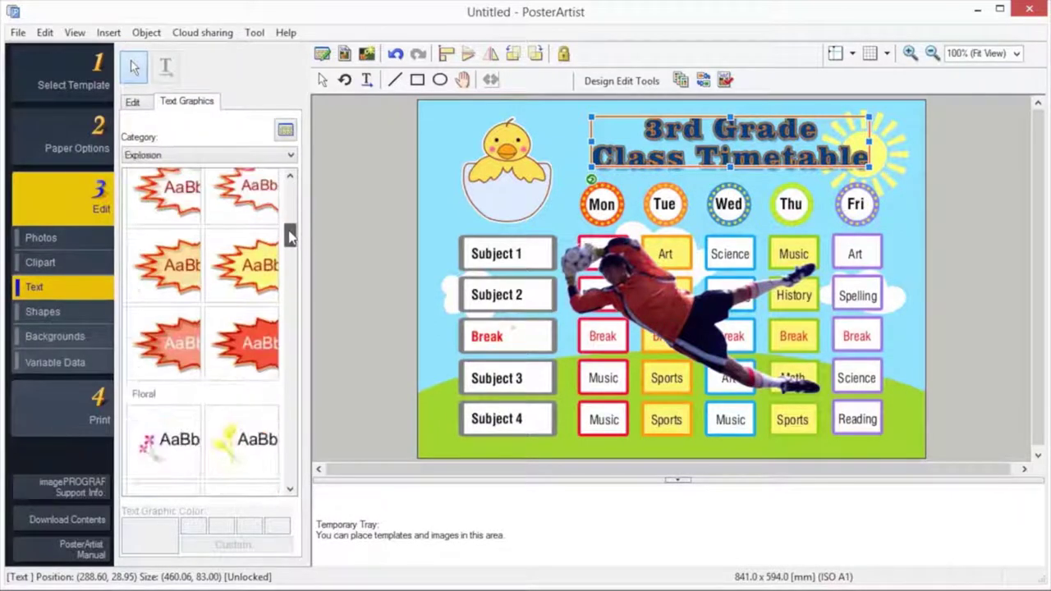
pyautogui.click(261, 264)
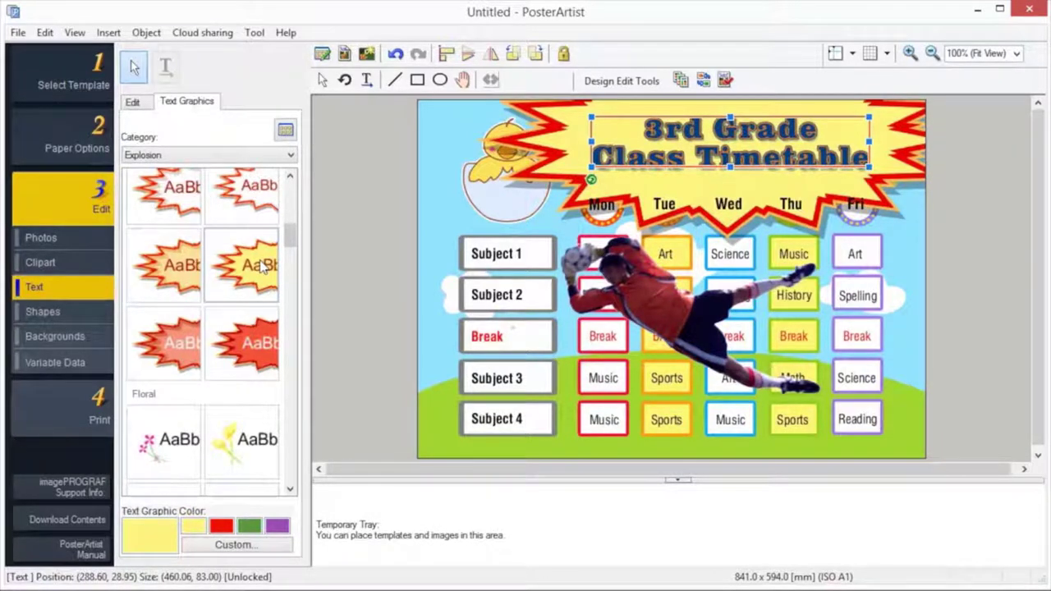
pyautogui.click(46, 316)
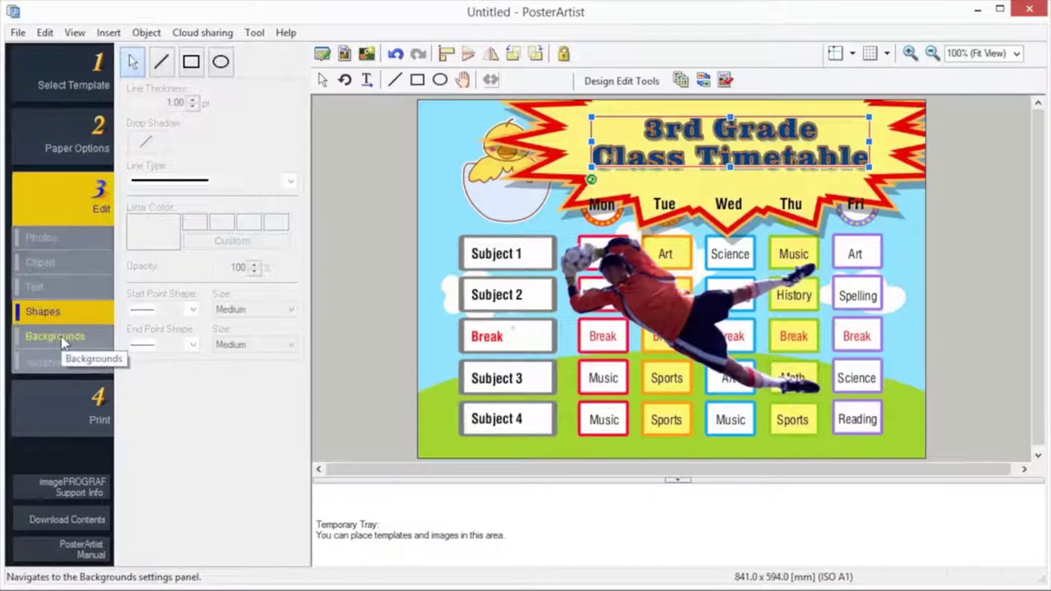
# Apply the green striped Birthday background and recolour it orange with a custom colour.
pyautogui.click(62, 339)
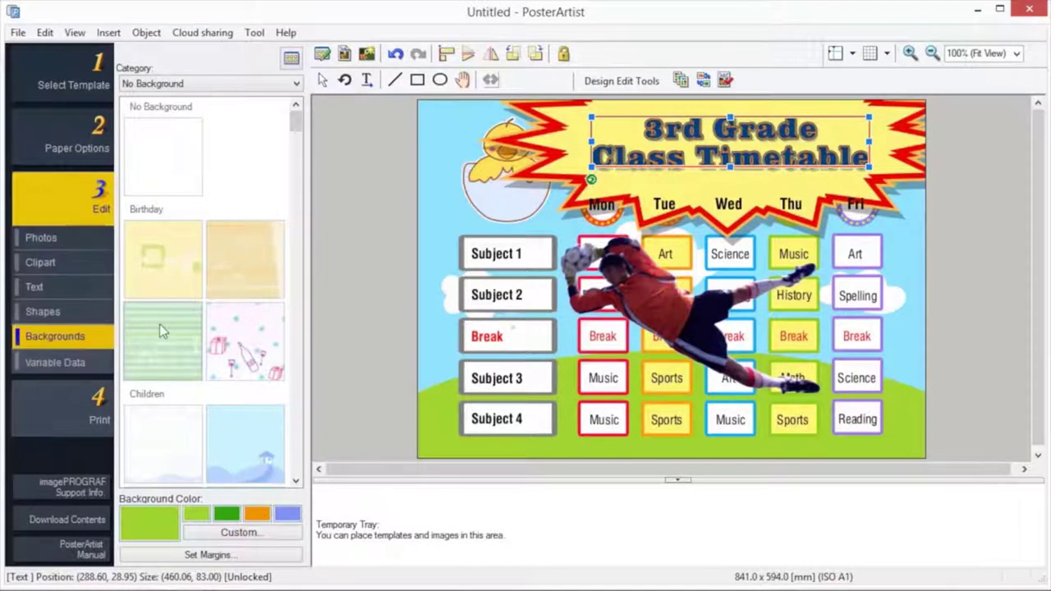
pyautogui.click(162, 328)
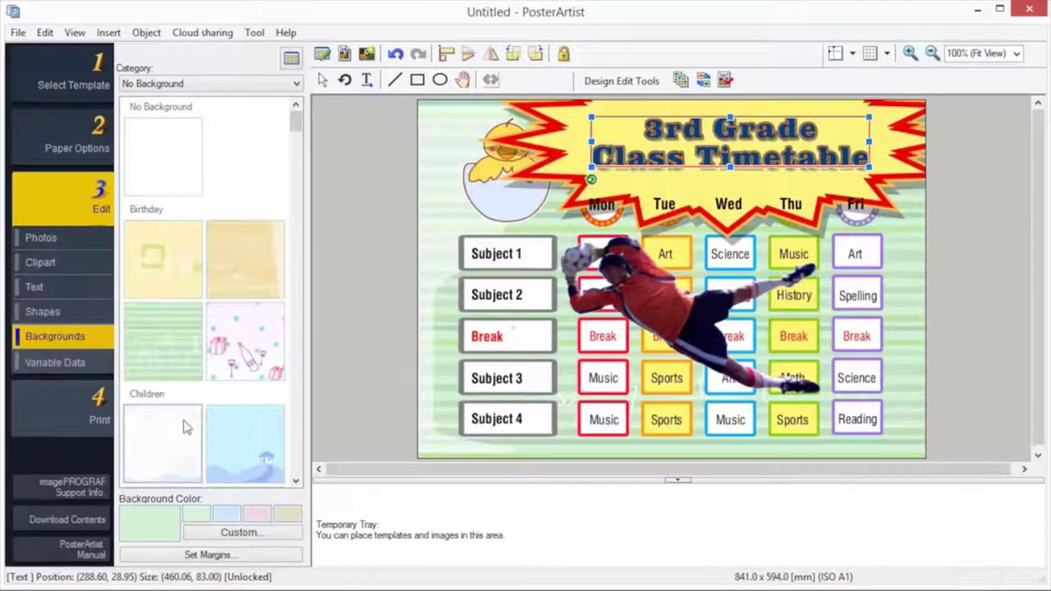
pyautogui.click(277, 535)
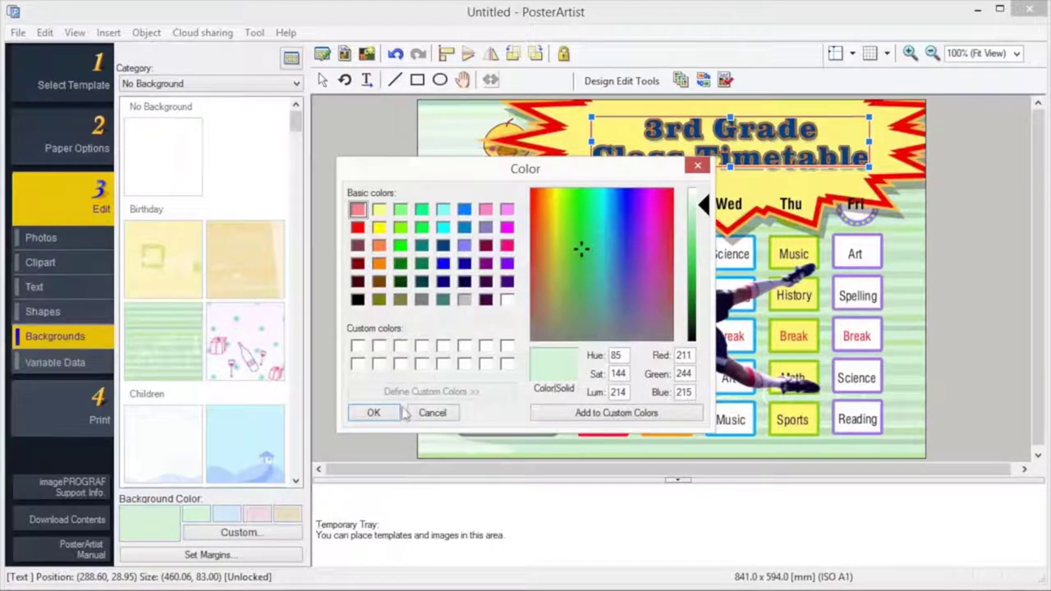
pyautogui.click(379, 265)
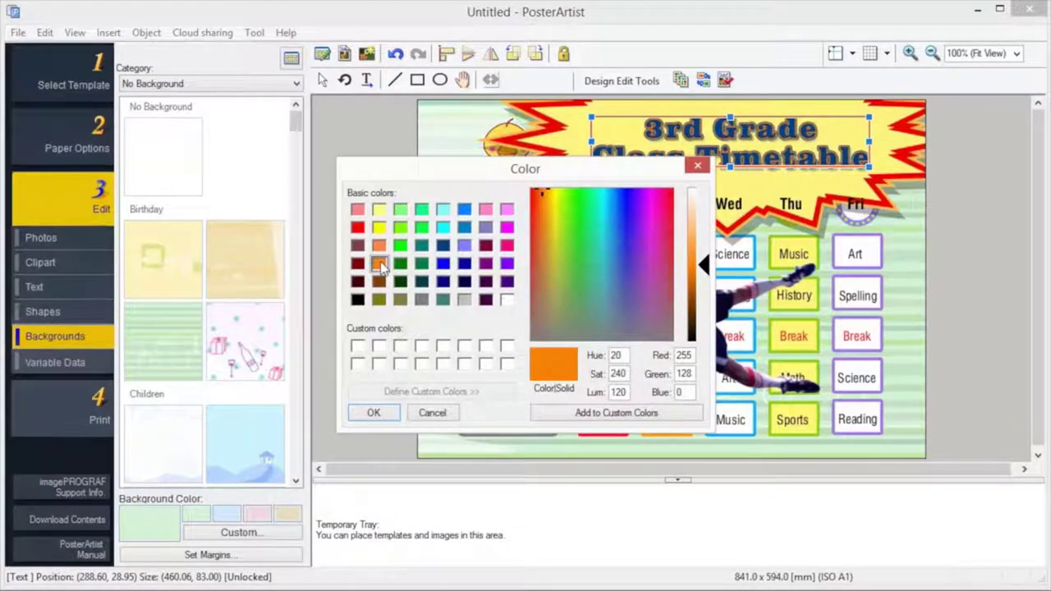
pyautogui.click(373, 413)
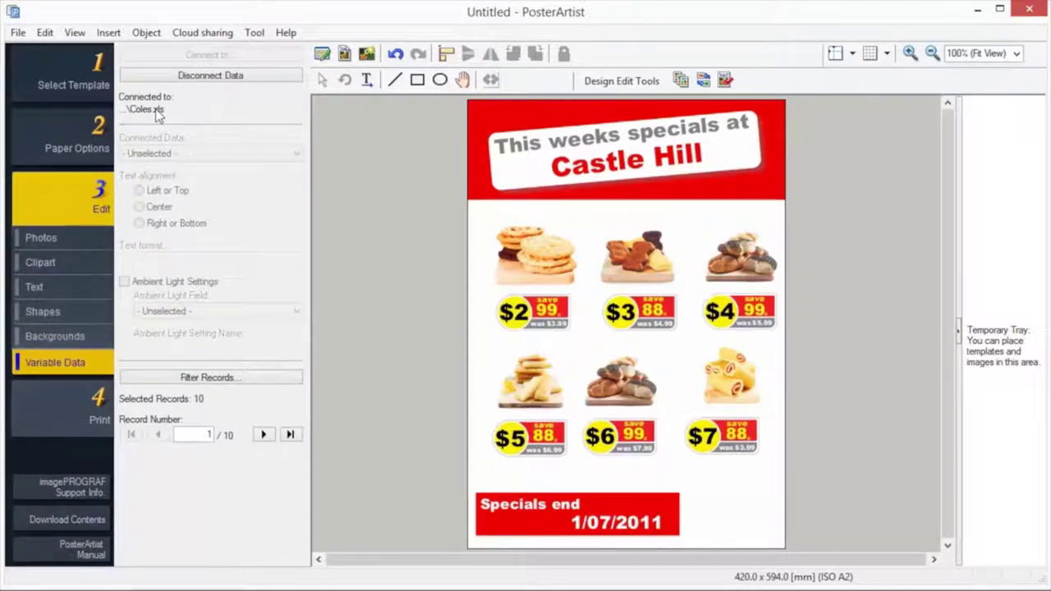
# Confirm the $2 price is linked to Price 1, inspect the $3 save tag, and list the store records.
pyautogui.click(518, 316)
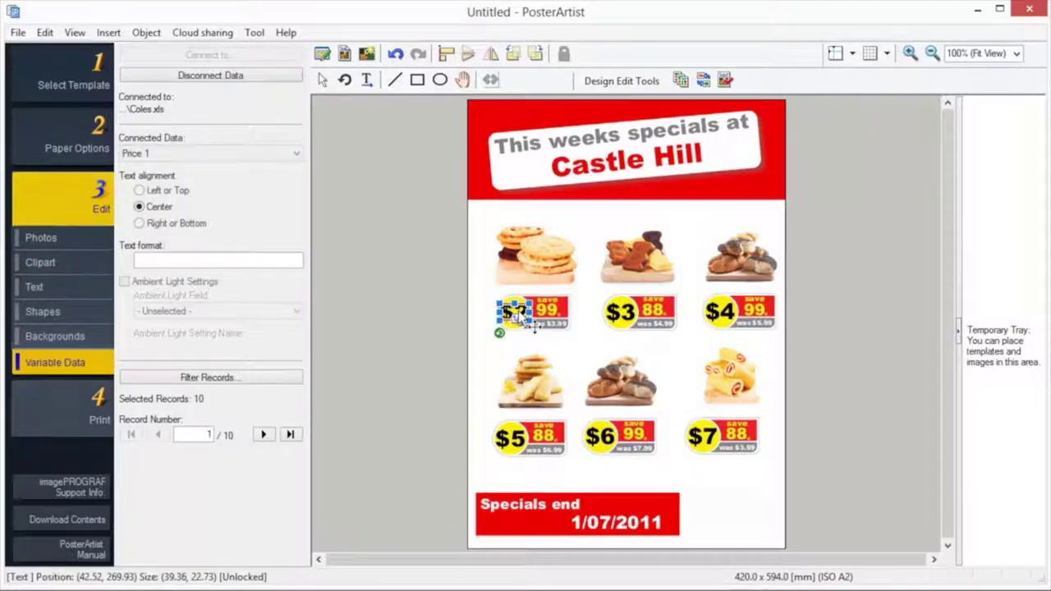
pyautogui.click(297, 155)
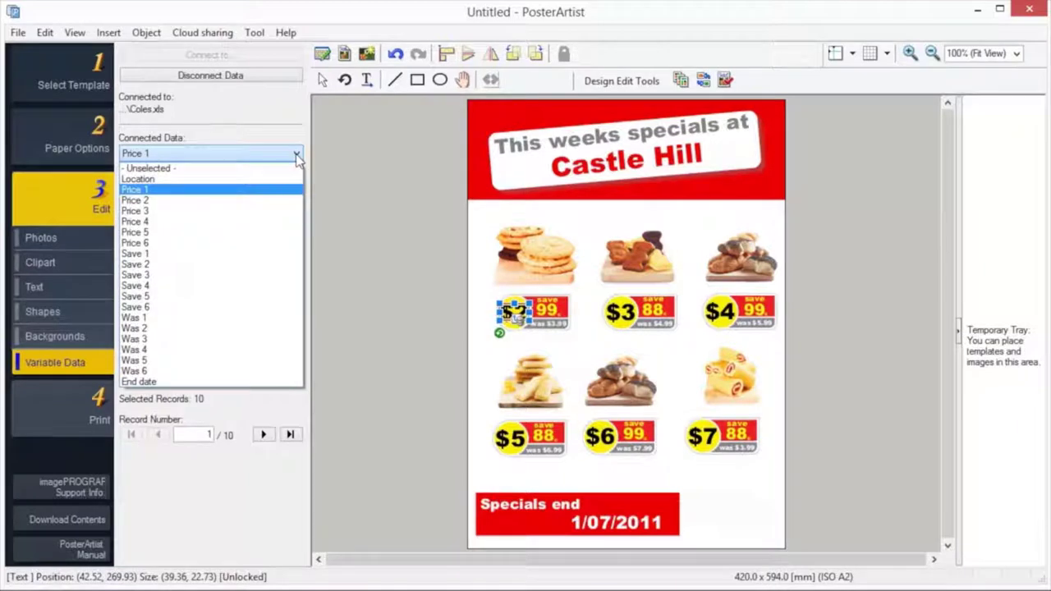
pyautogui.click(296, 155)
pyautogui.click(653, 310)
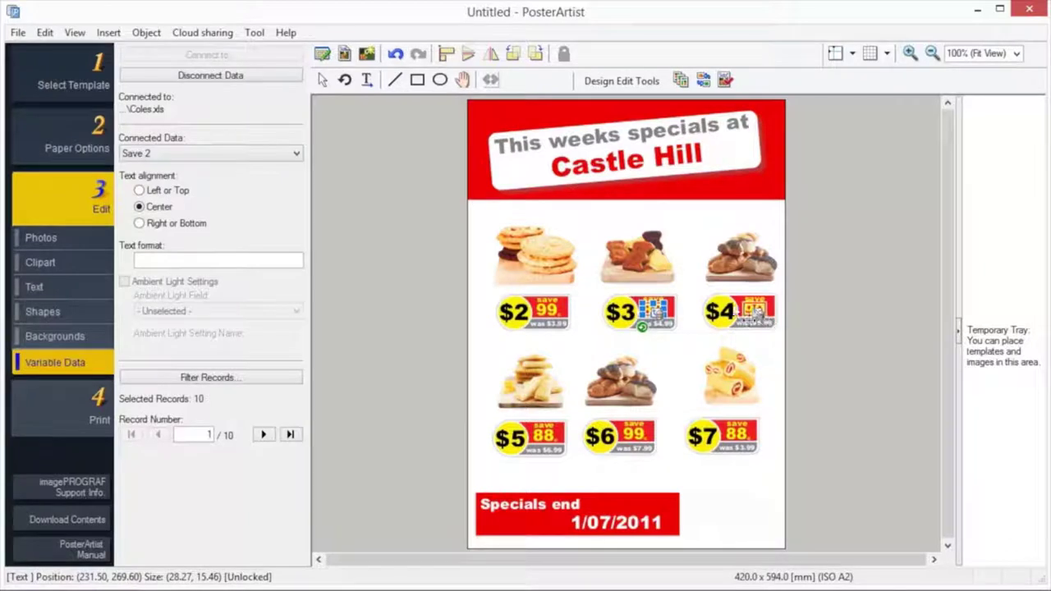
pyautogui.click(245, 379)
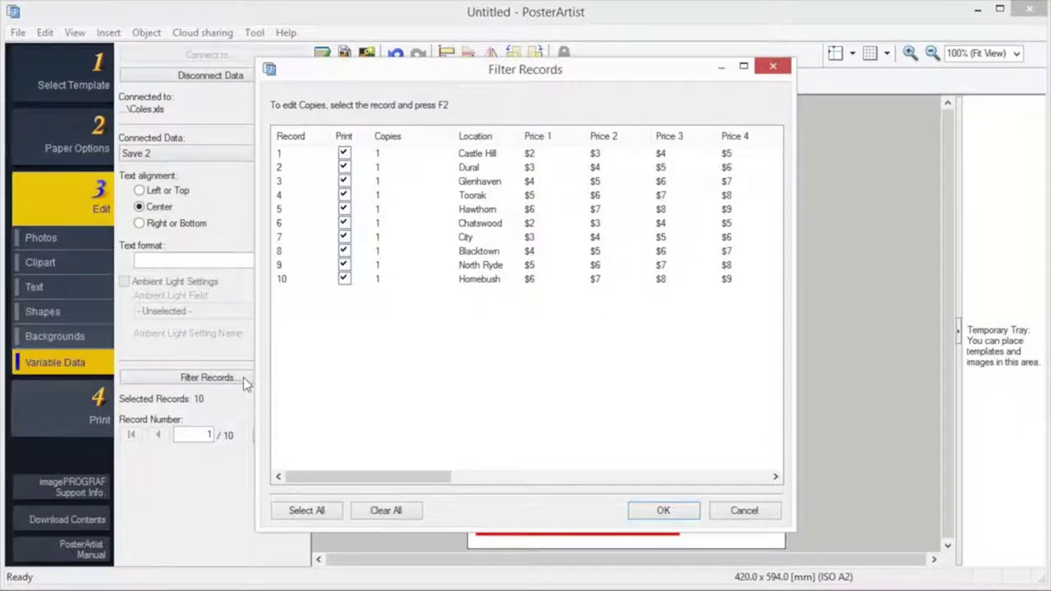
# Step through the store records, through Hawthorn, Chatswood and City, then open print settings.
pyautogui.press('Return')
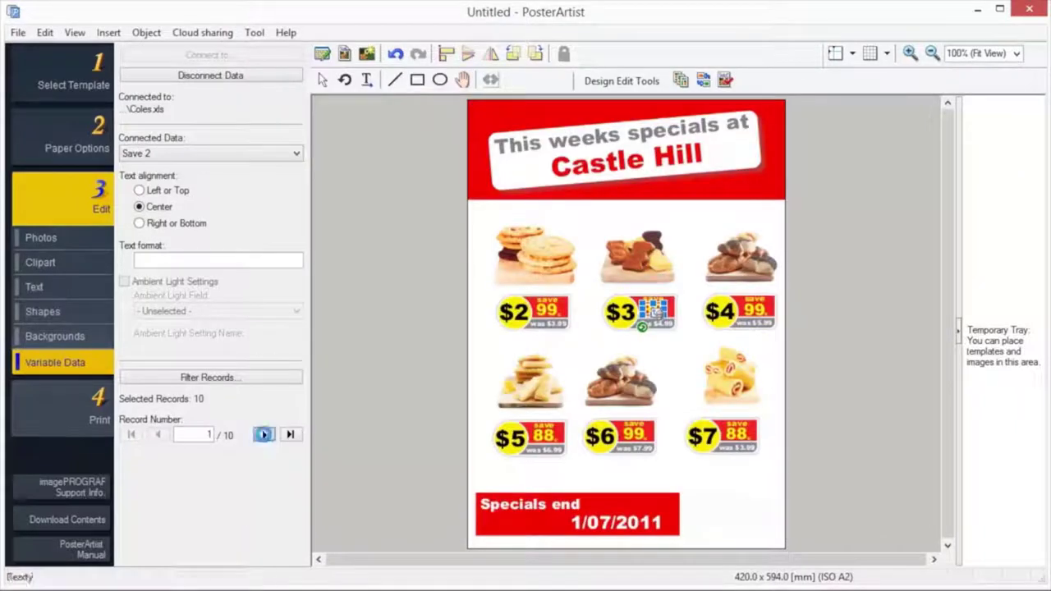
pyautogui.click(263, 435)
pyautogui.click(263, 436)
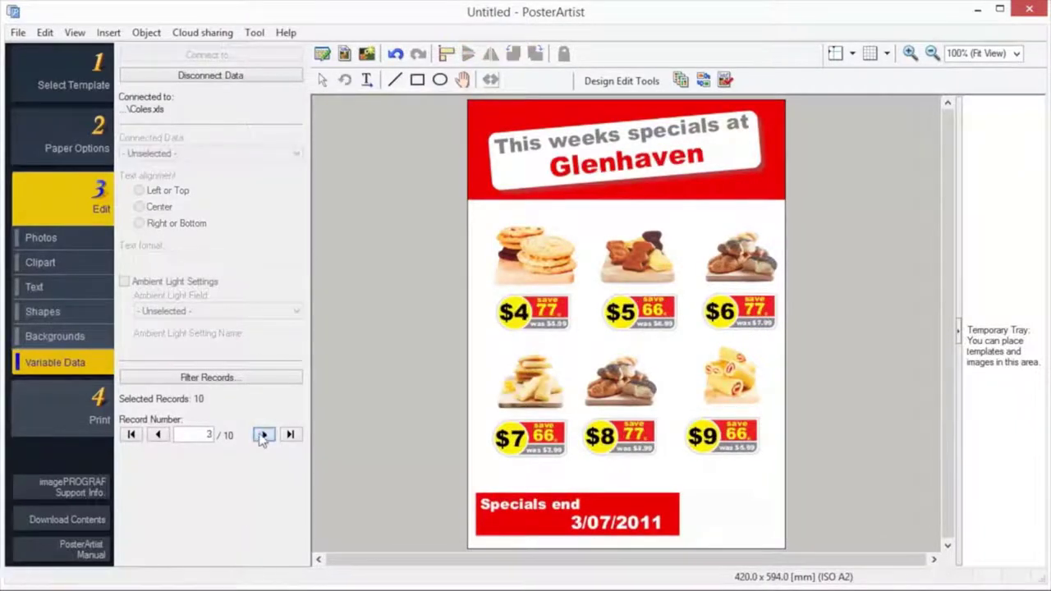
pyautogui.click(262, 436)
pyautogui.click(263, 435)
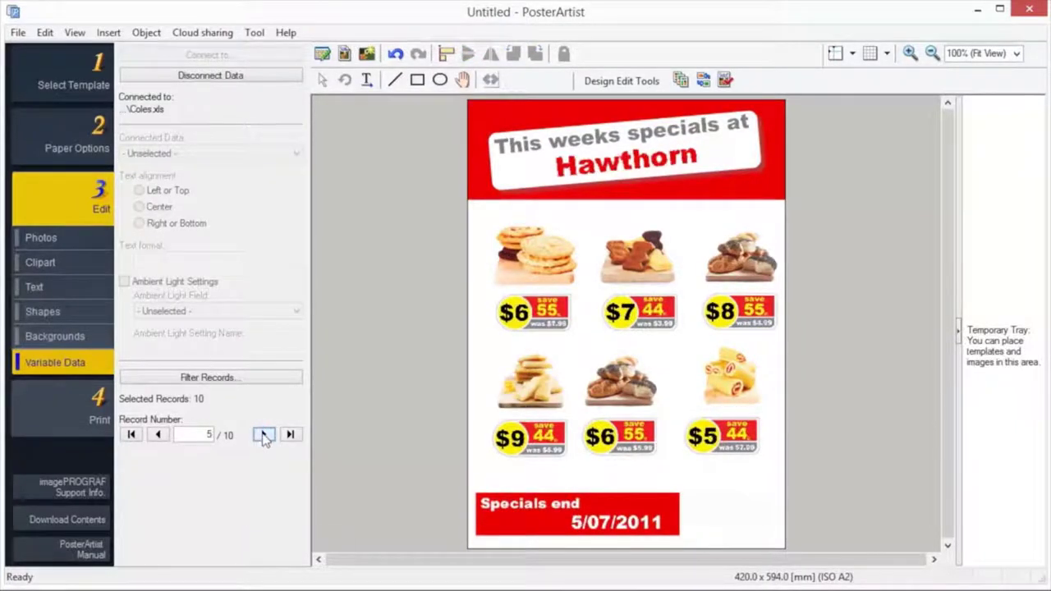
pyautogui.click(263, 435)
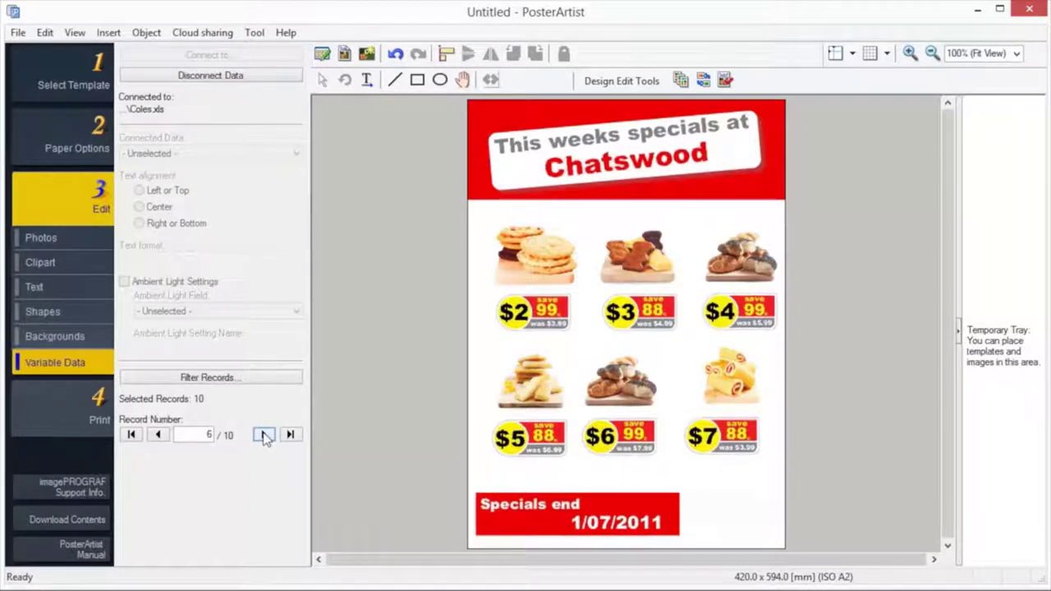
pyautogui.click(264, 435)
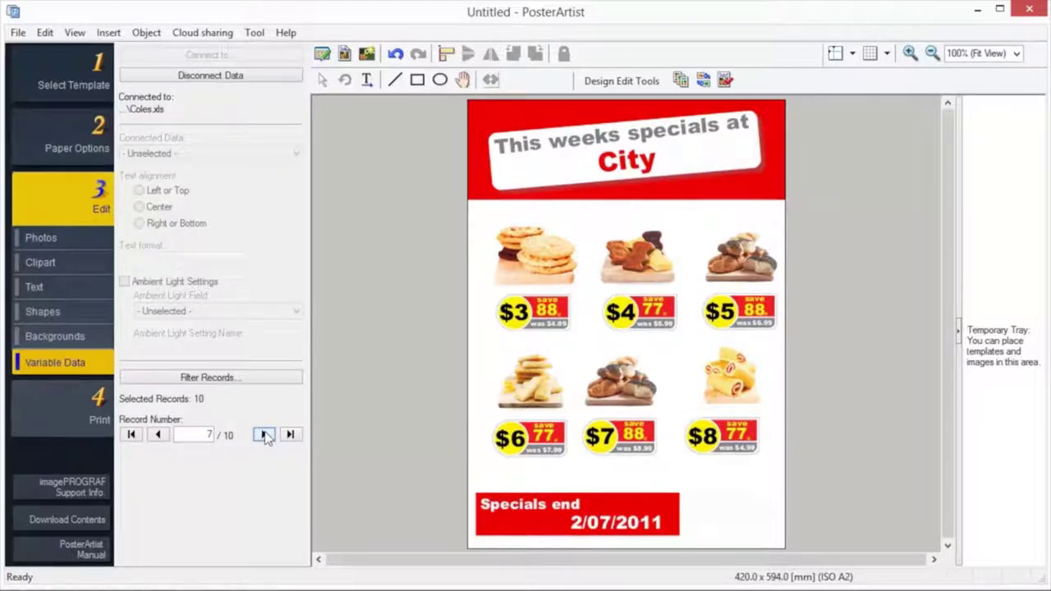
pyautogui.click(75, 405)
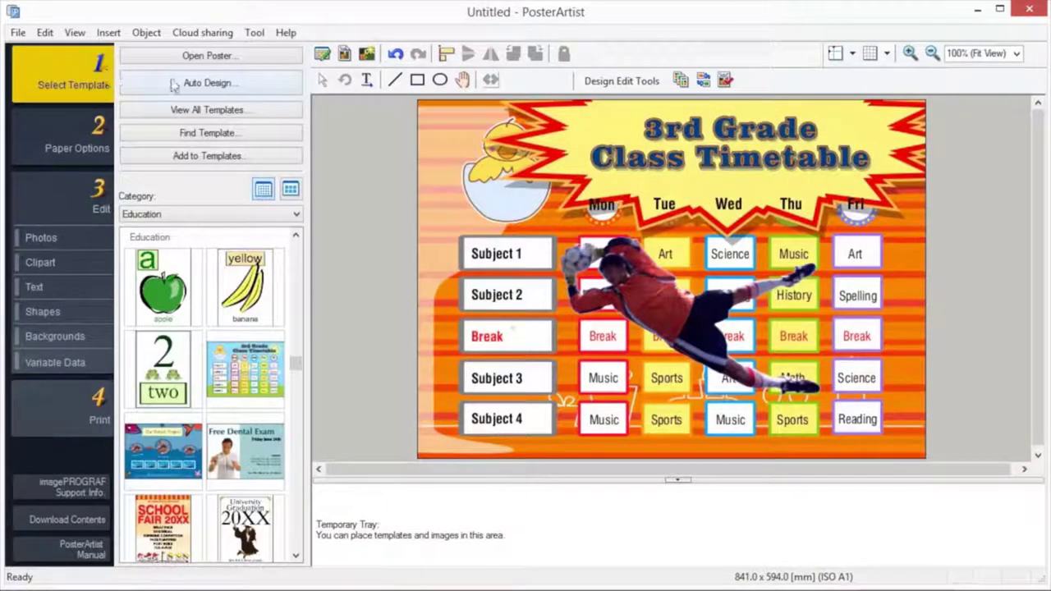
# Start an Auto Design poster of the Photos/Illustration Focus type and go to the text entry page.
pyautogui.click(175, 86)
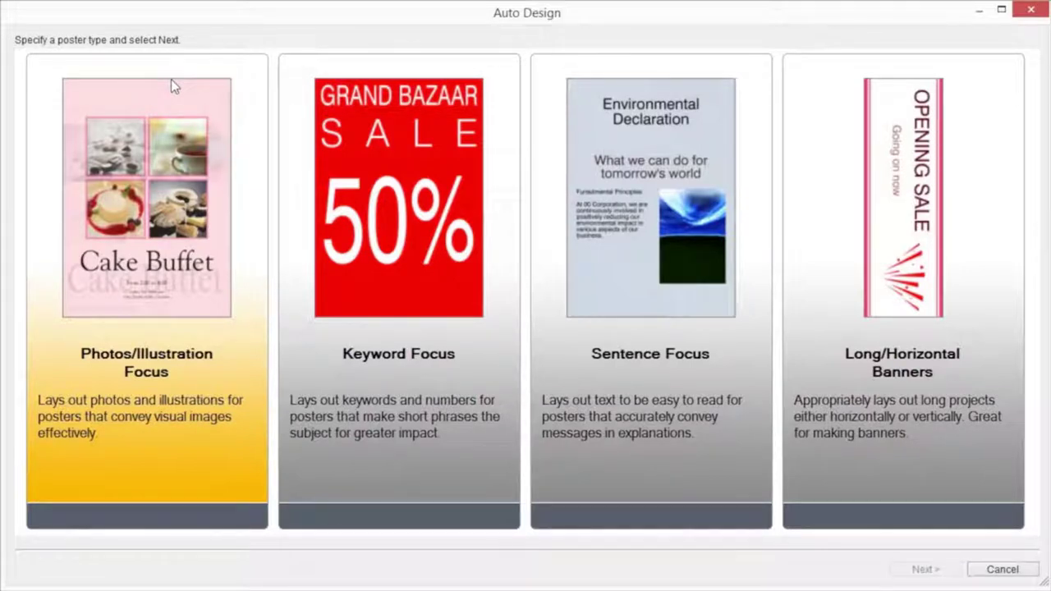
pyautogui.click(173, 85)
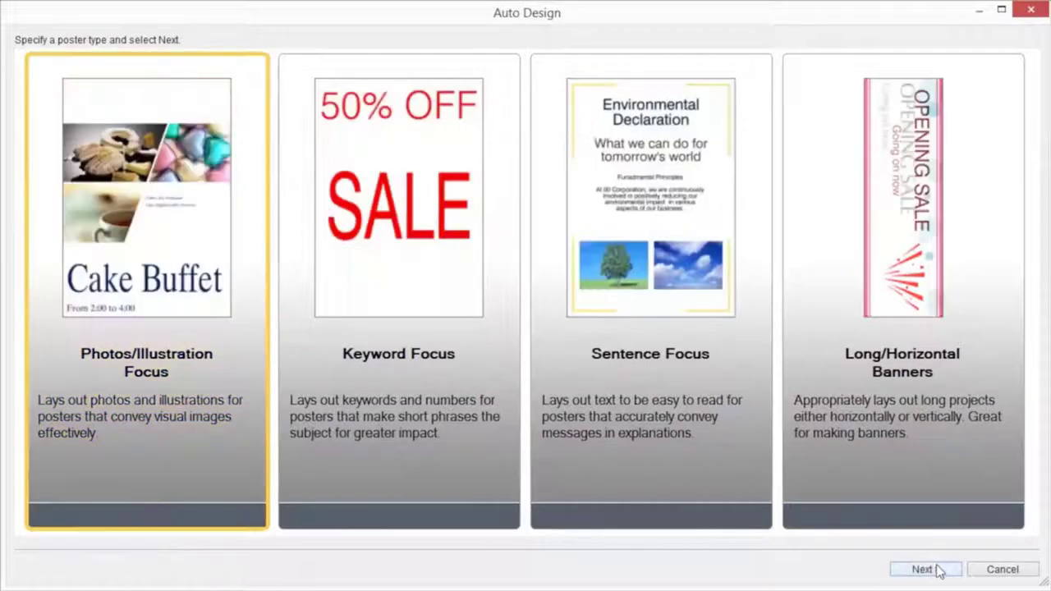
pyautogui.click(934, 568)
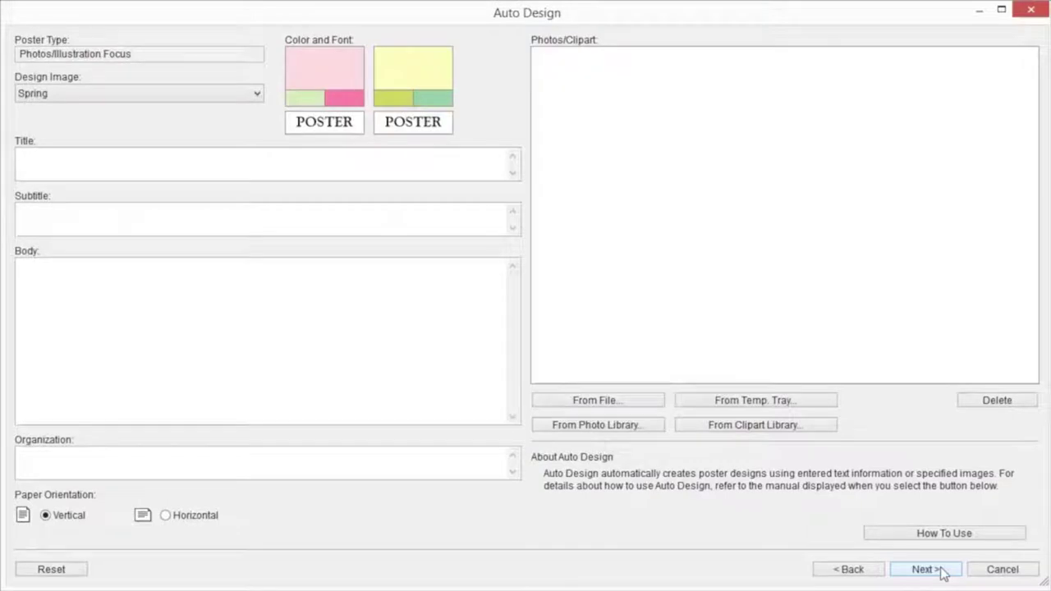
# Choose the Winter design image, with title 'PosterArtist Demo' and subtitle '2016'.
pyautogui.click(257, 95)
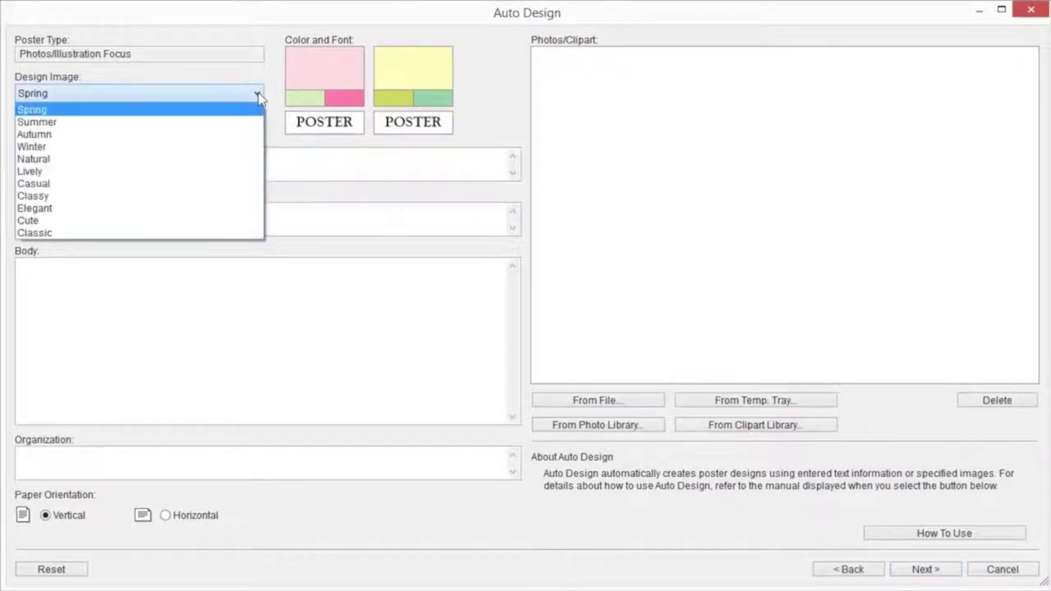
pyautogui.click(113, 150)
pyautogui.click(99, 157)
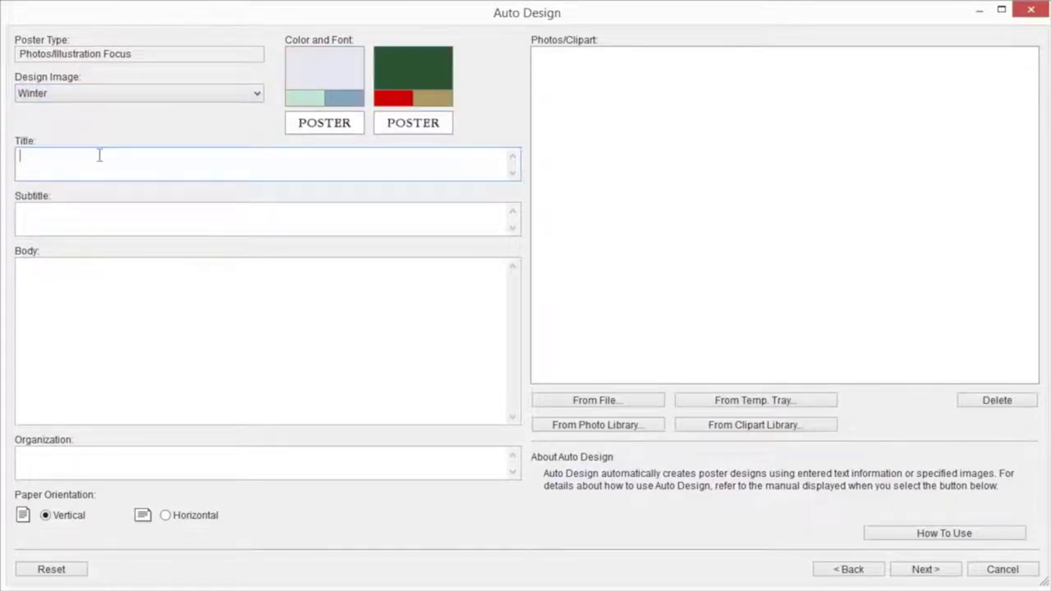
pyautogui.write('PosterArtist Demo')
pyautogui.click(42, 211)
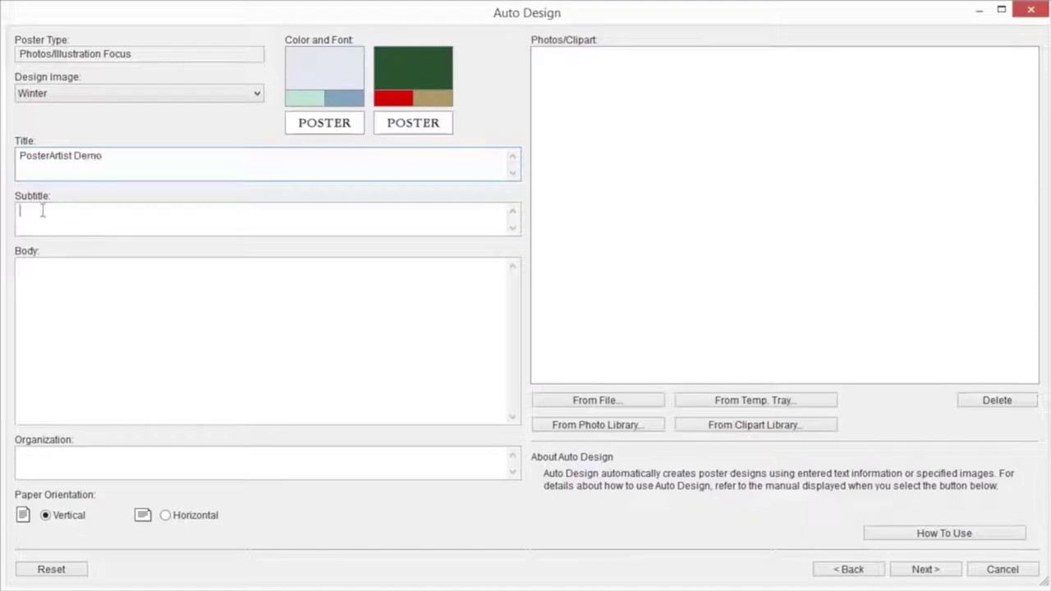
pyautogui.write('2016')
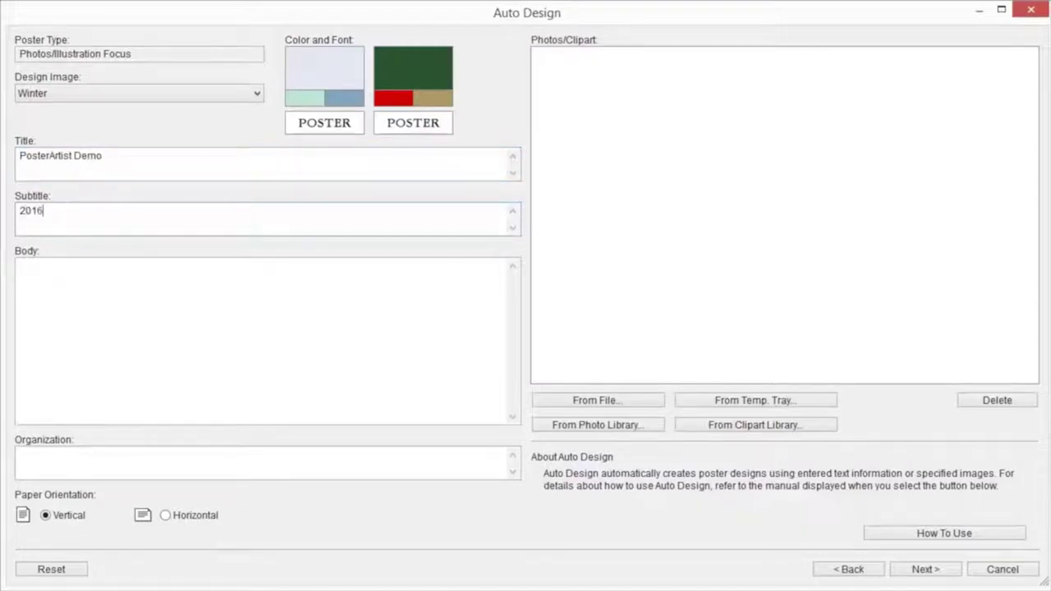
# Enter body text 'Auto Design' and add five Nature photos from the photo library.
pyautogui.click(24, 265)
pyautogui.write('Auto Design')
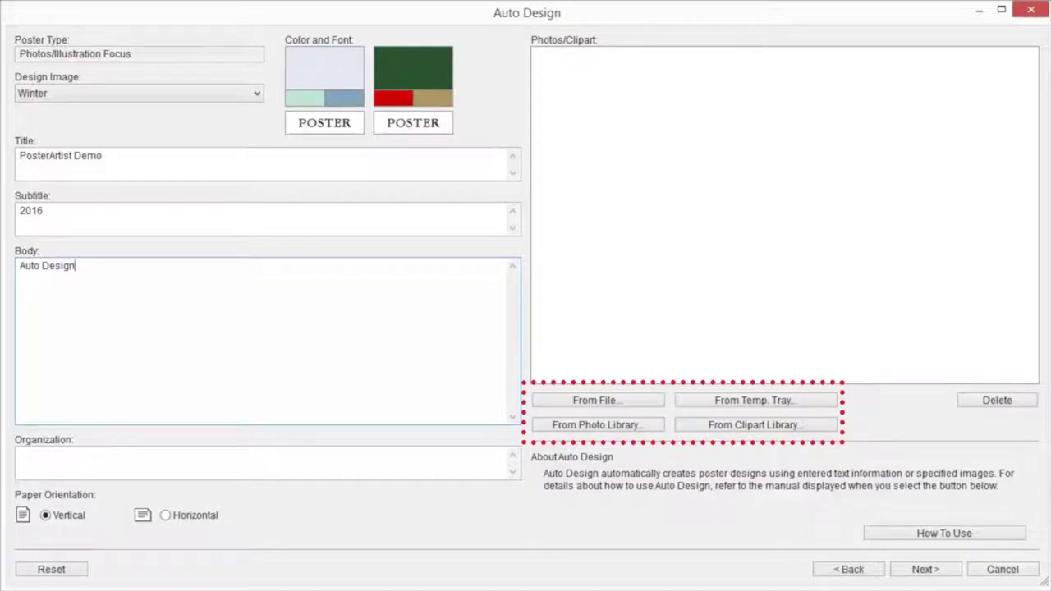
pyautogui.click(629, 426)
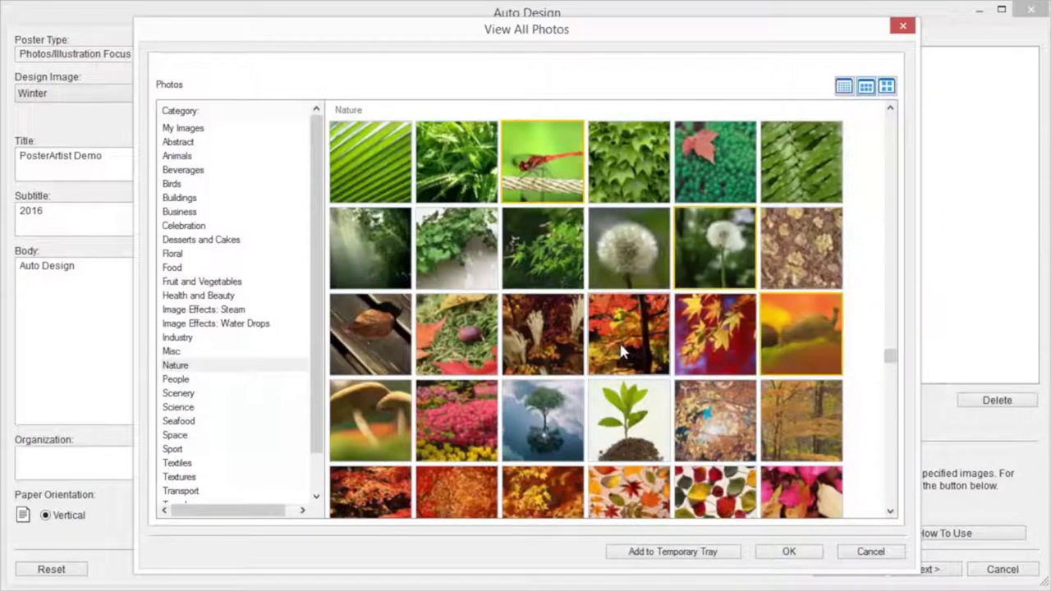
pyautogui.click(811, 557)
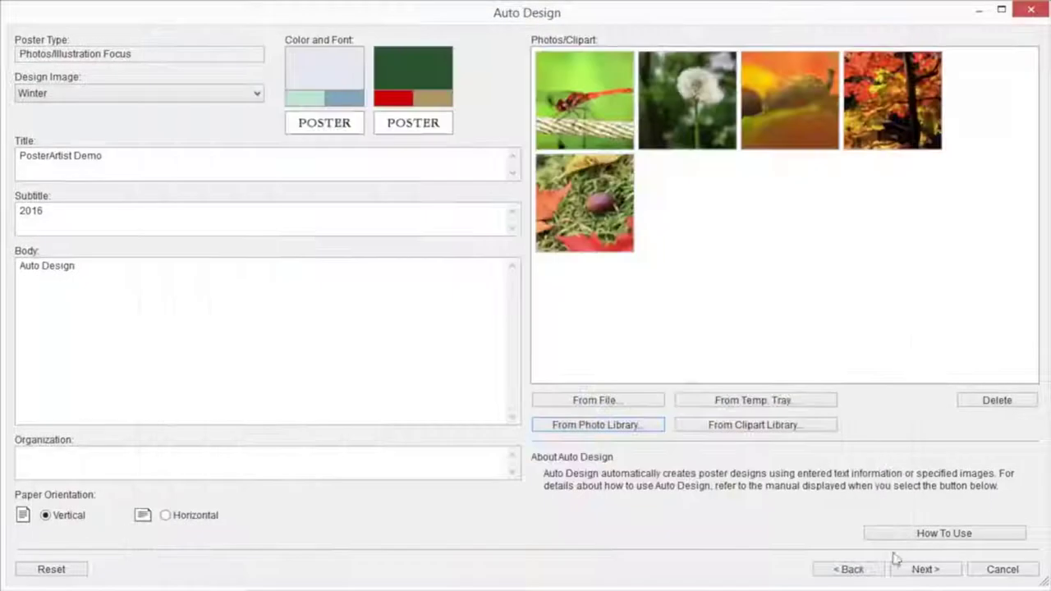
# Generate designs and open the layout with the dragonfly photo, title, 2016 and four round photos.
pyautogui.click(935, 572)
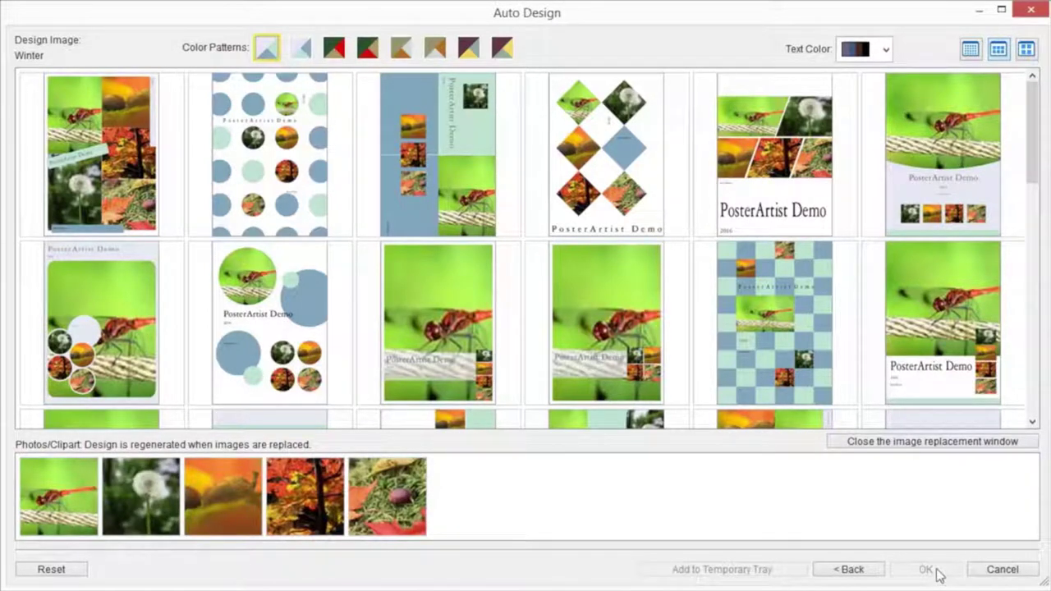
pyautogui.click(1033, 421)
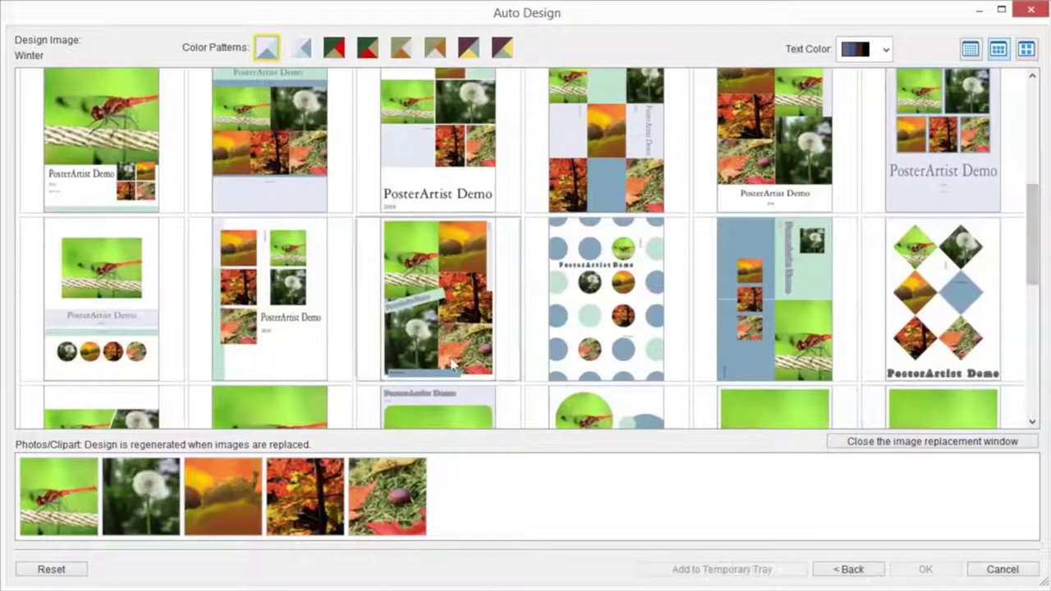
pyautogui.click(129, 345)
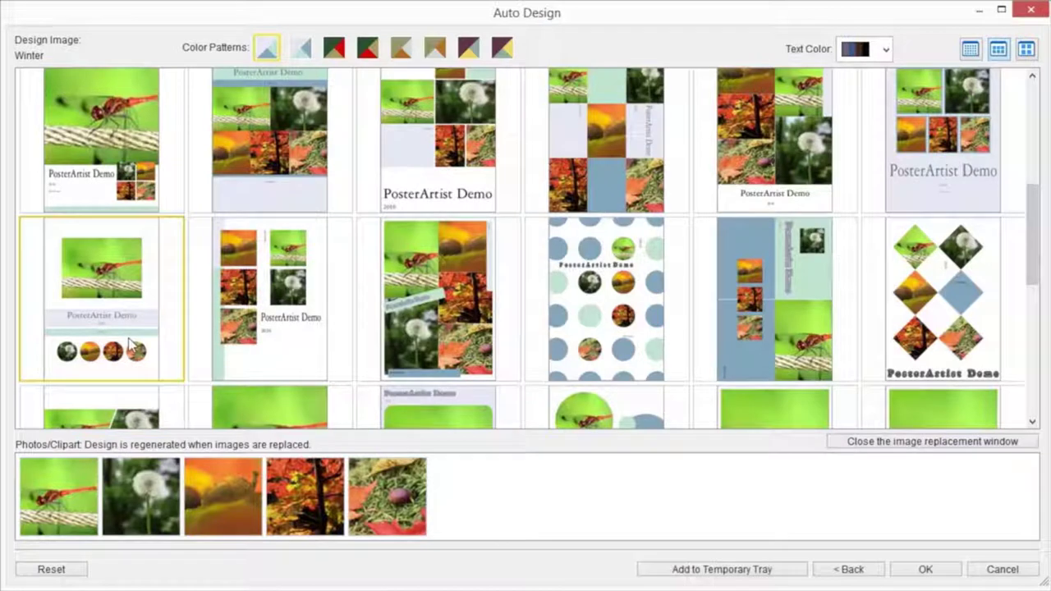
pyautogui.click(936, 569)
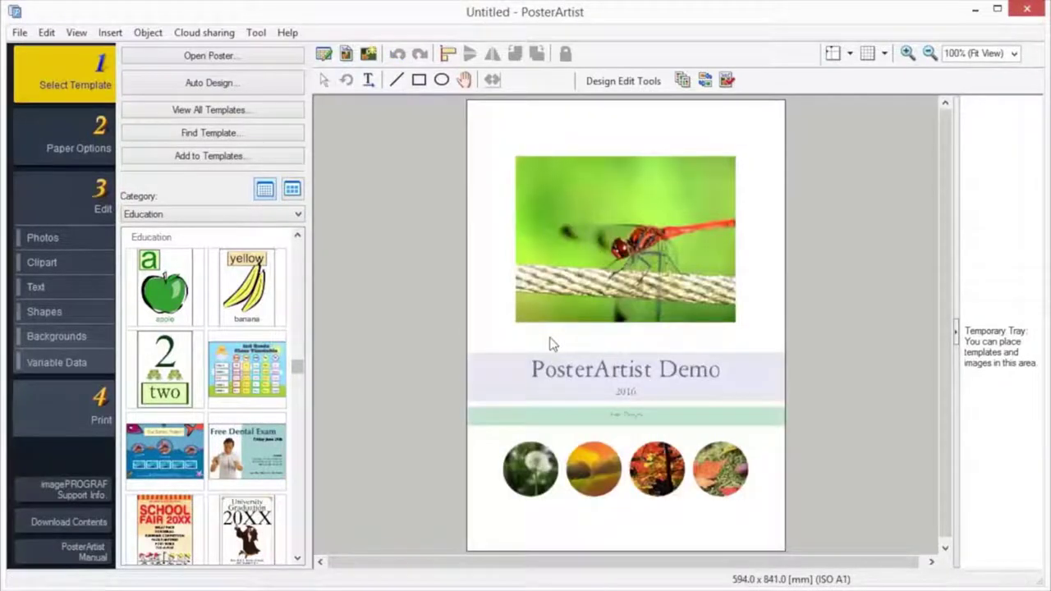
# Use Design Assist on the four round photos and apply the two-by-two cluster design.
pyautogui.click(682, 82)
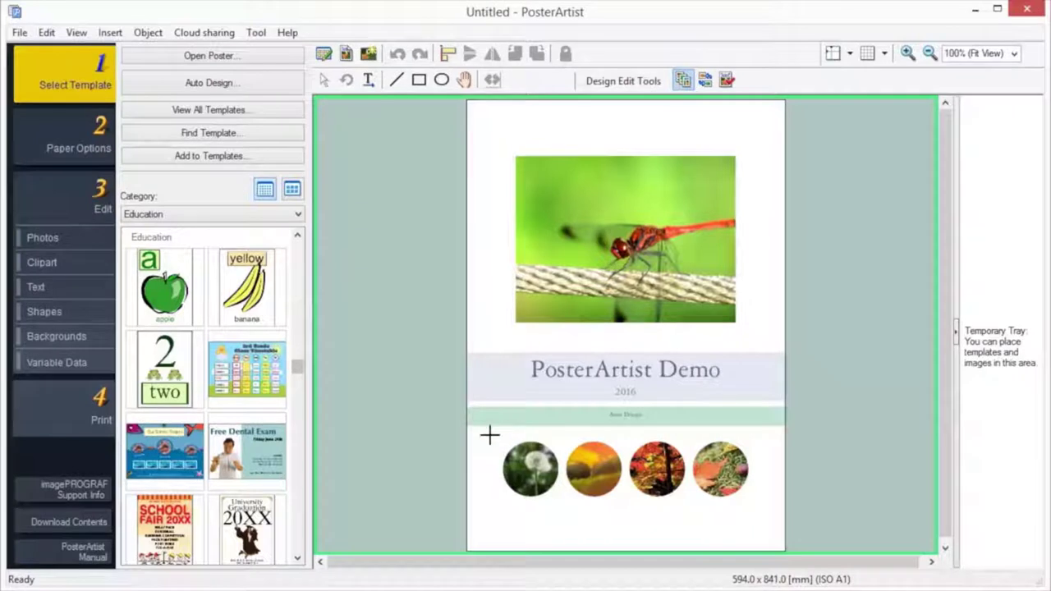
pyautogui.moveTo(489, 436); pyautogui.dragTo(770, 513)
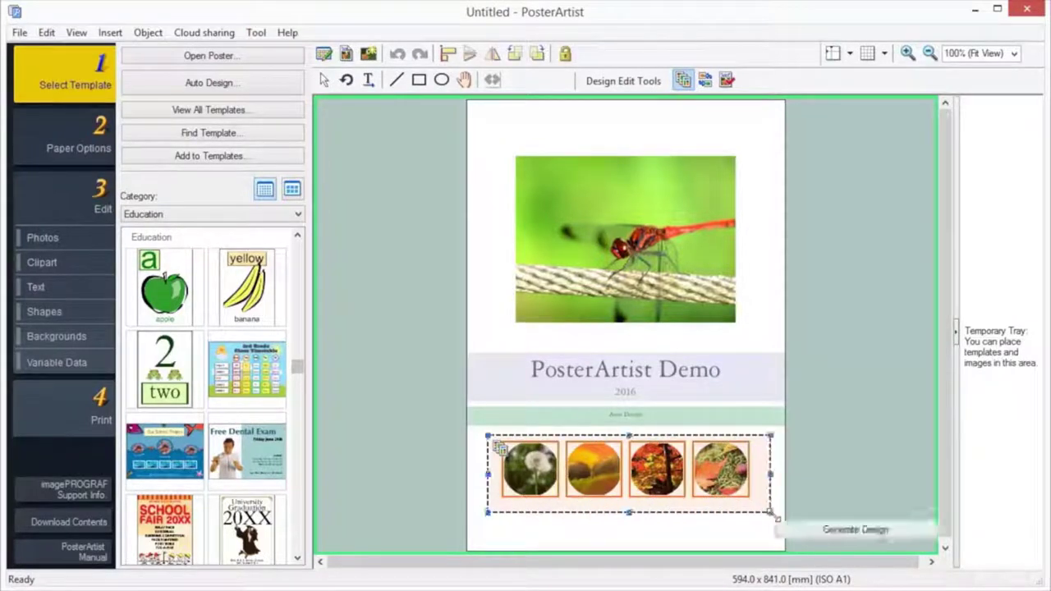
pyautogui.click(872, 531)
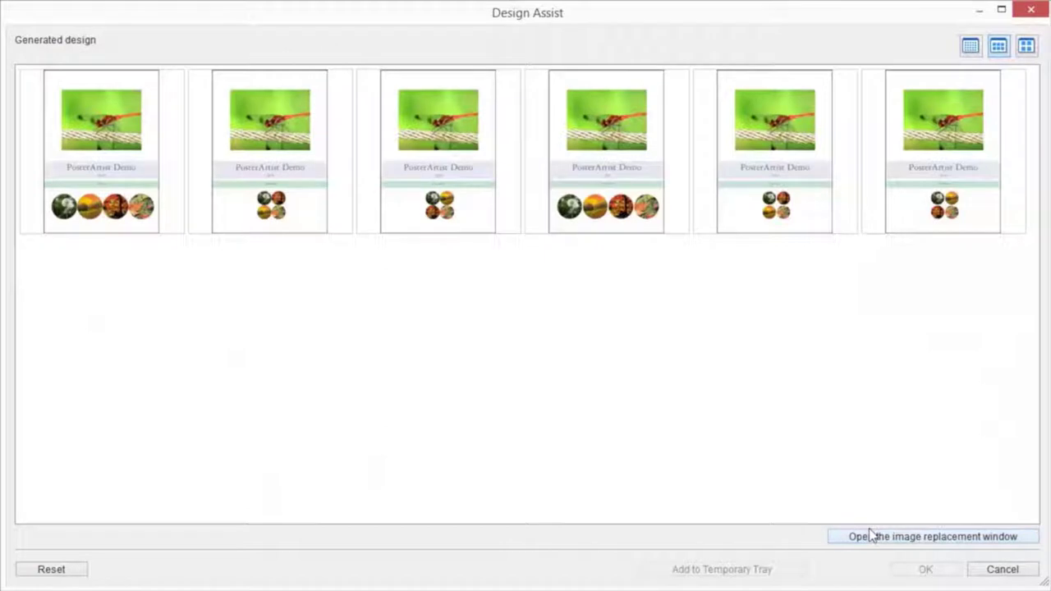
pyautogui.click(278, 208)
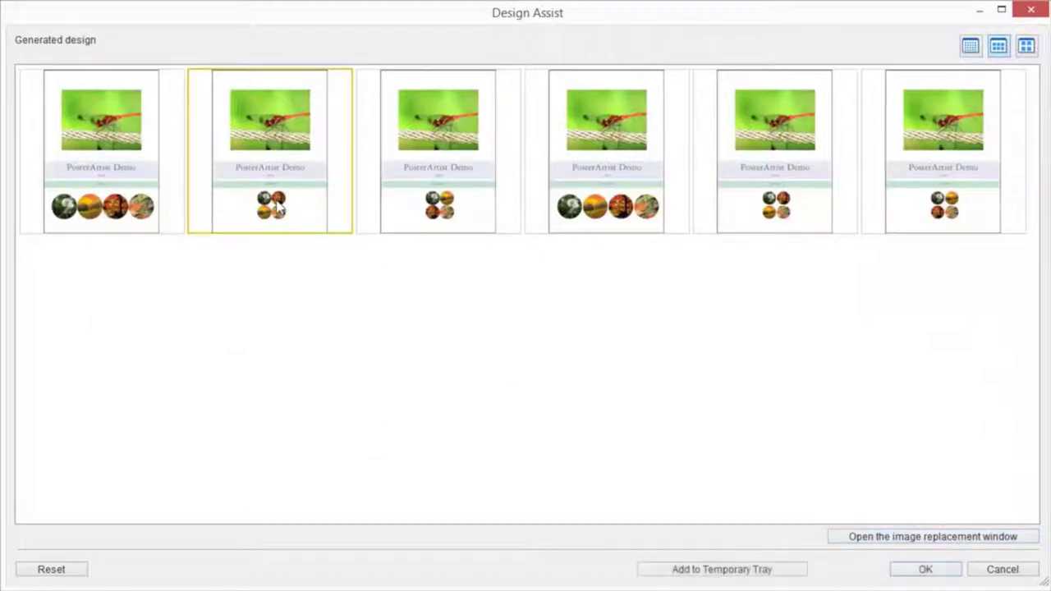
pyautogui.click(957, 569)
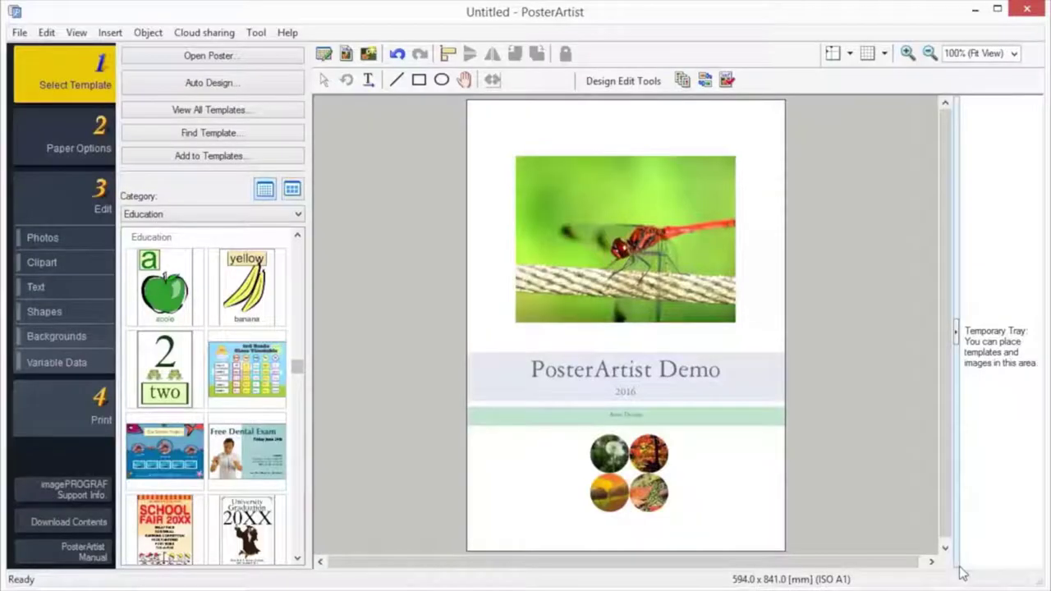
# With Quick Exchange, move the dragonfly photo below the round photos and the title onto it.
pyautogui.click(707, 80)
pyautogui.moveTo(688, 242); pyautogui.dragTo(672, 442)
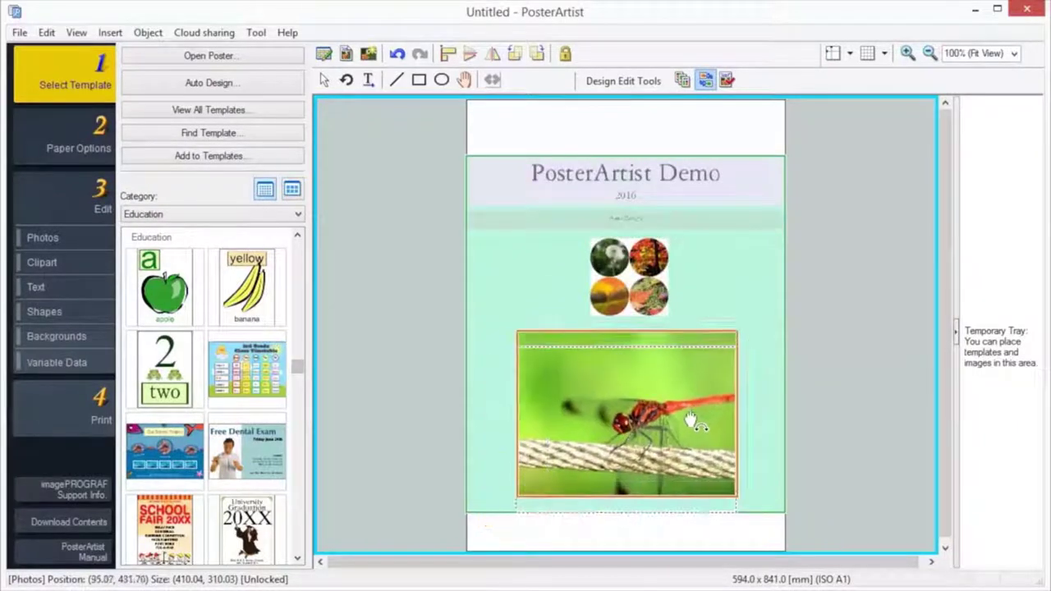
pyautogui.moveTo(625, 195); pyautogui.dragTo(609, 358)
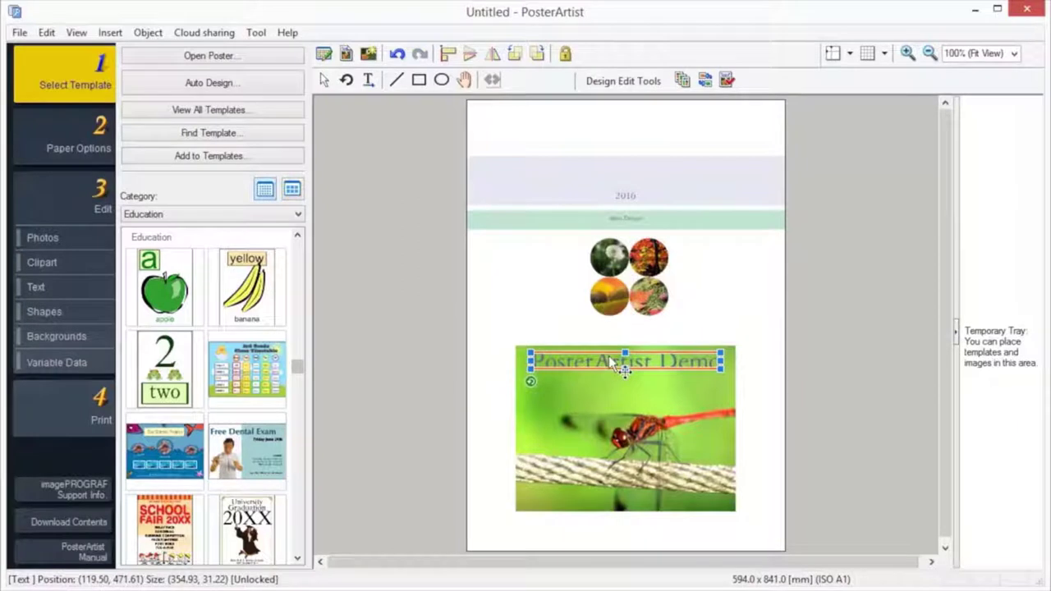
pyautogui.click(727, 80)
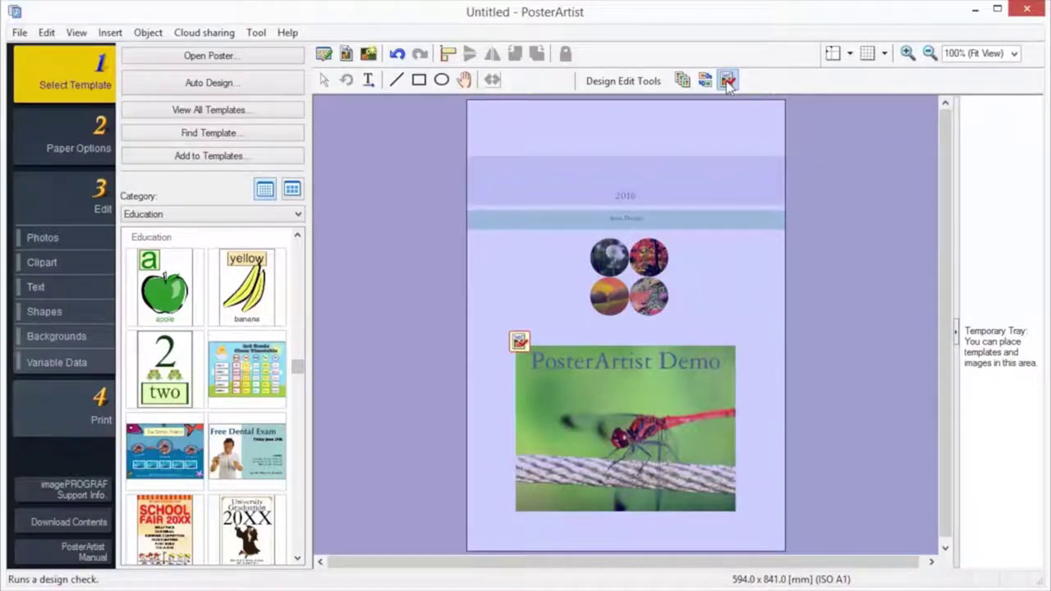
pyautogui.click(519, 342)
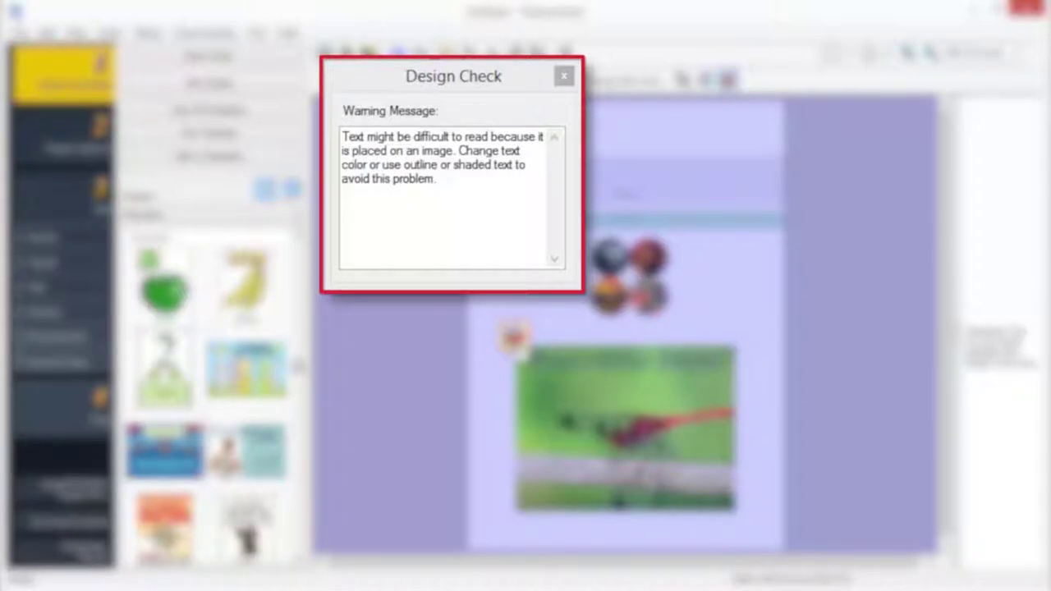
pyautogui.click(566, 78)
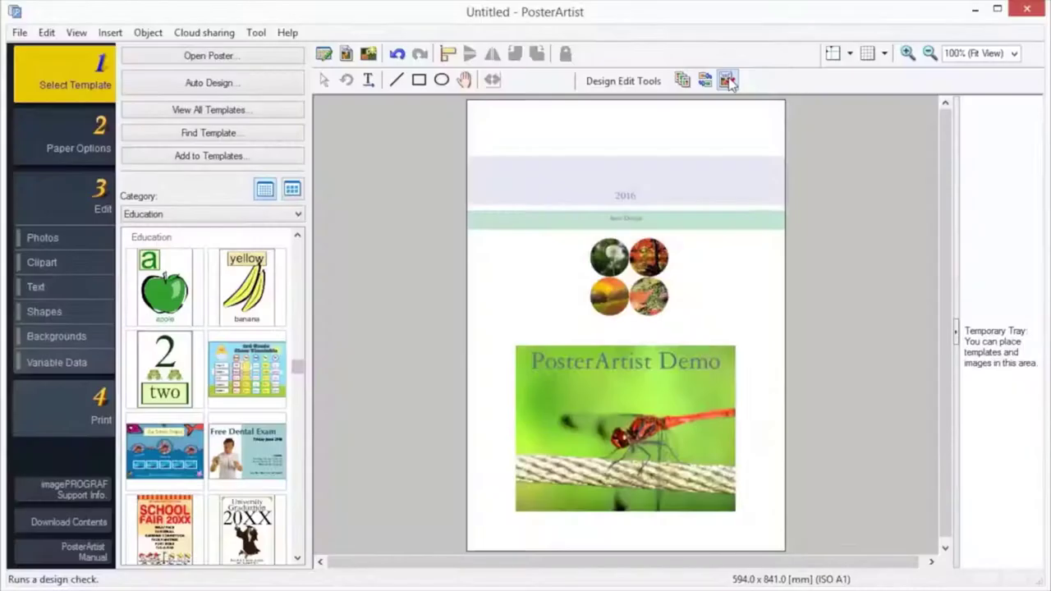